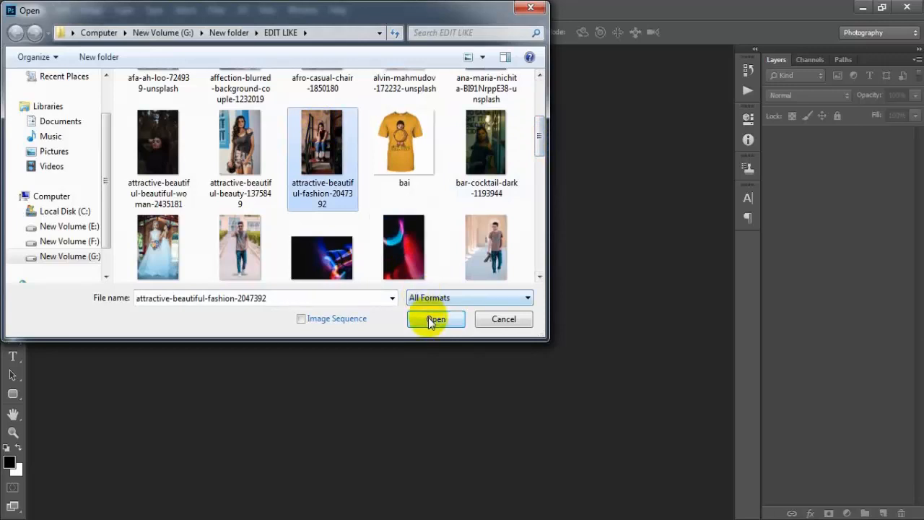
Duplicate the Background layer of the staircase portrait and open the Camera Raw Filter on the copy.
{"action": "left_click_drag", "start_coordinate": [167, 54], "coordinate": [388, 58]}
{"action": "key", "text": "ctrl+j"}
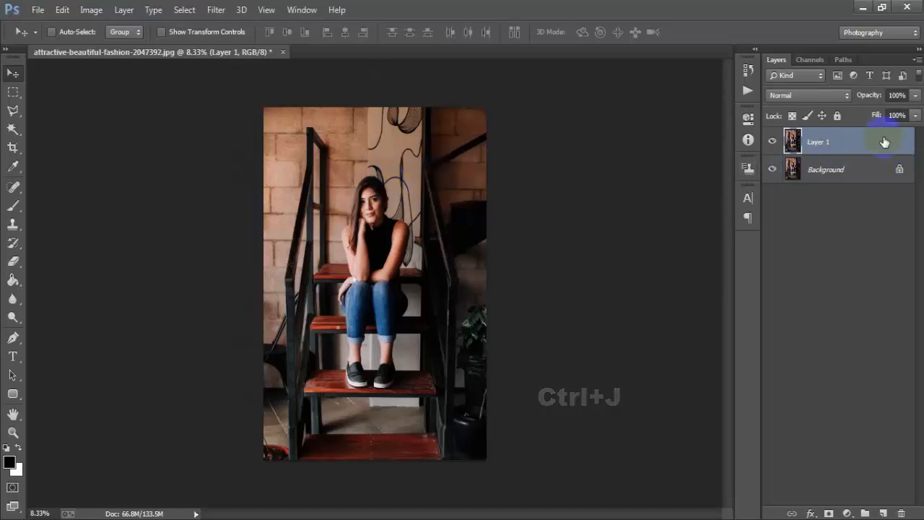
{"action": "left_click", "coordinate": [216, 9]}
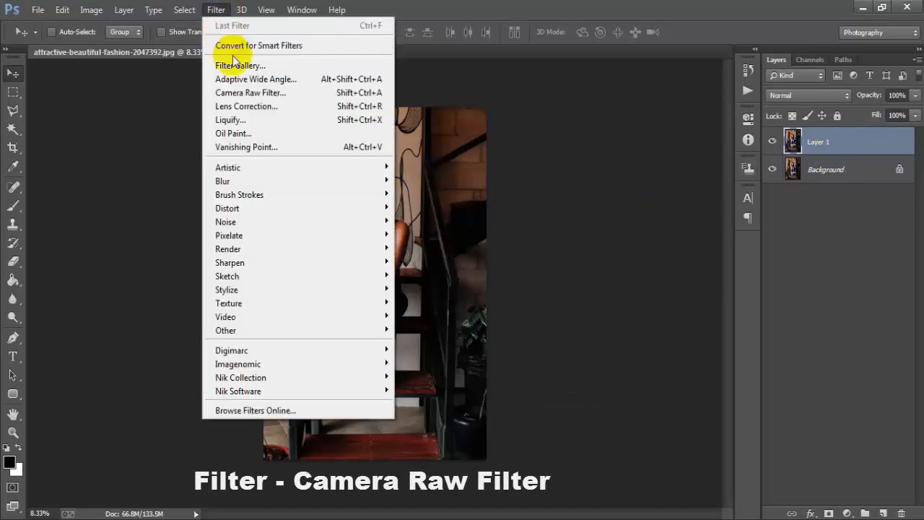
{"action": "left_click", "coordinate": [304, 101]}
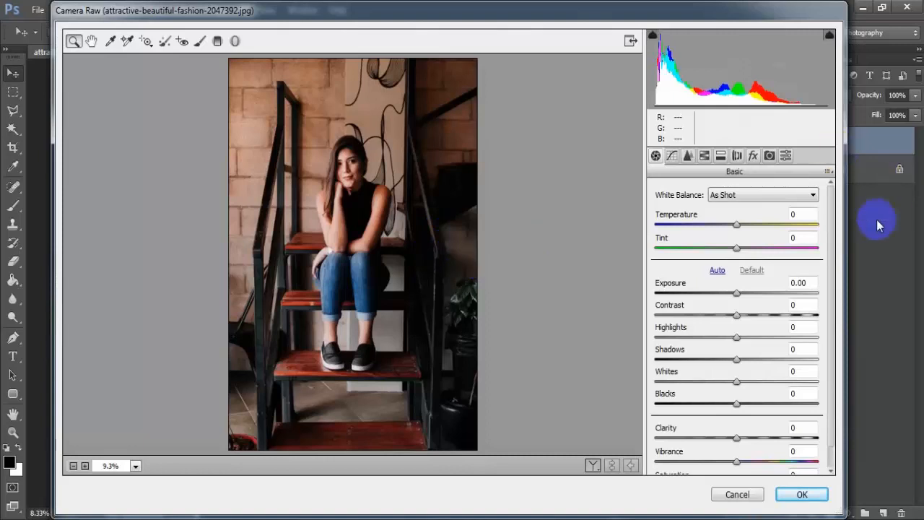
In the Basic adjustments, set Temperature -53, Tint -25, Exposure +0.65, Contrast +10, Highlights -48, Shadows +63, Whites +18 and Blacks +13.
{"action": "left_click_drag", "start_coordinate": [736, 227], "coordinate": [692, 225]}
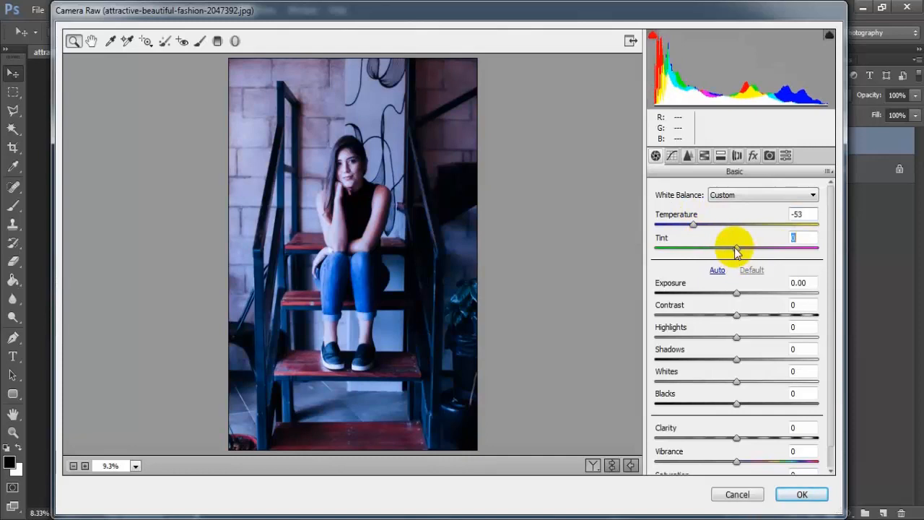
{"action": "left_click_drag", "start_coordinate": [736, 251], "coordinate": [718, 251]}
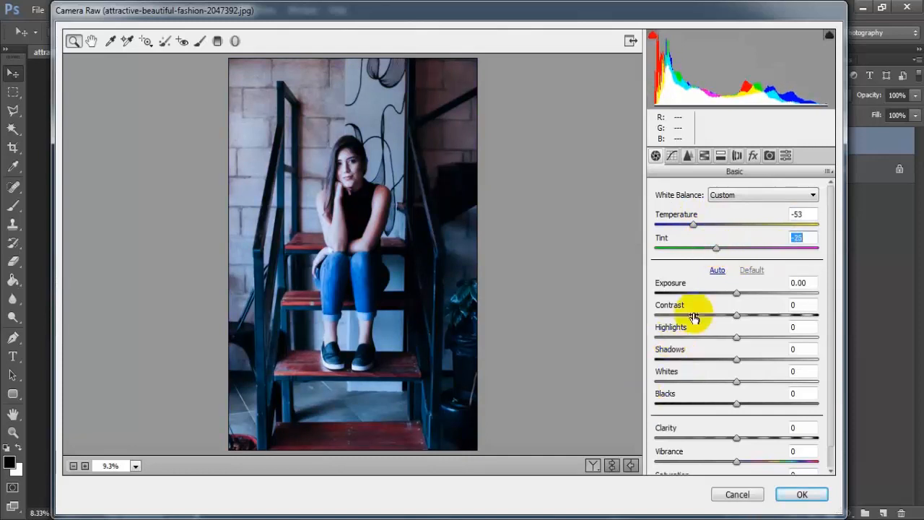
{"action": "left_click_drag", "start_coordinate": [735, 293], "coordinate": [702, 341]}
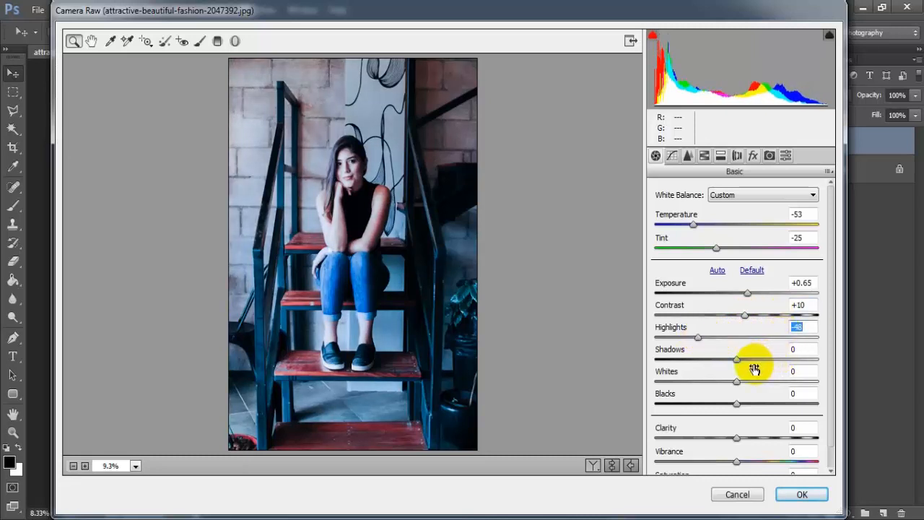
{"action": "left_click_drag", "start_coordinate": [736, 360], "coordinate": [791, 369]}
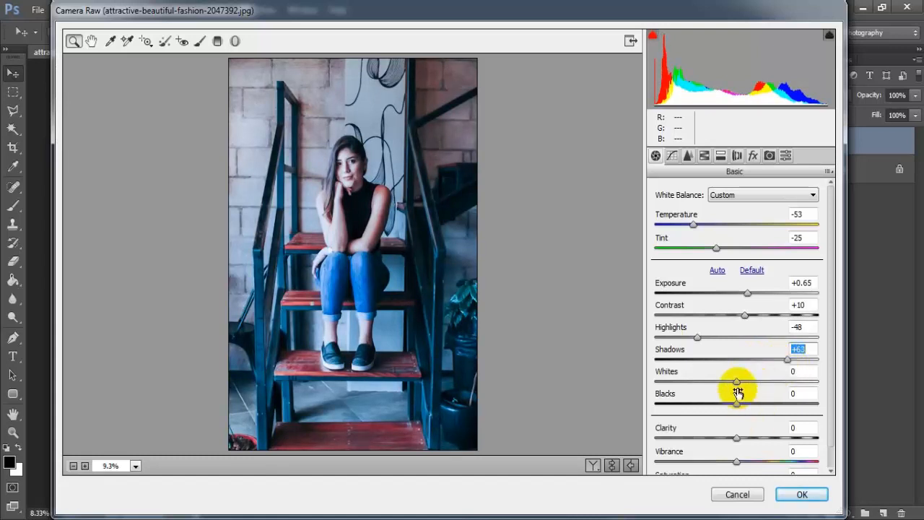
{"action": "left_click_drag", "start_coordinate": [737, 382], "coordinate": [748, 408]}
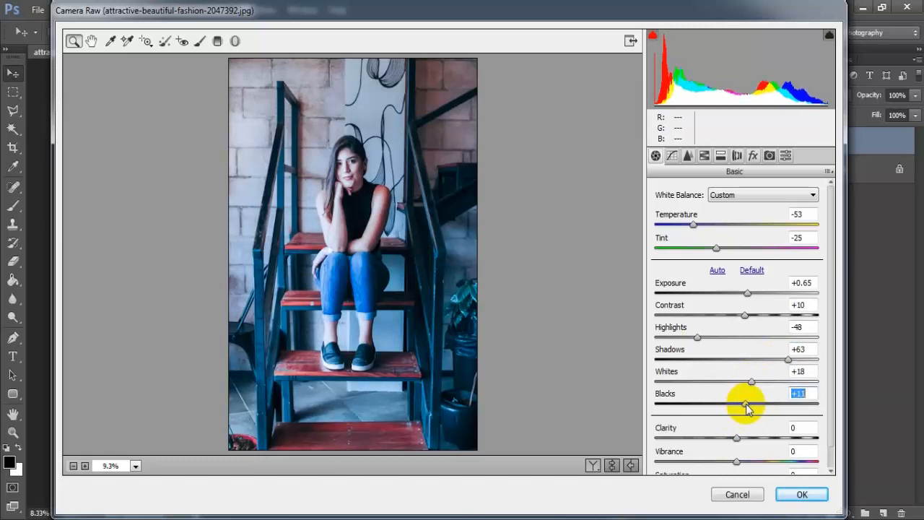
Set Clarity to +21, Vibrance to -10 and Saturation to +32 in the Basic adjustments.
{"action": "left_click_drag", "start_coordinate": [830, 406], "coordinate": [830, 431]}
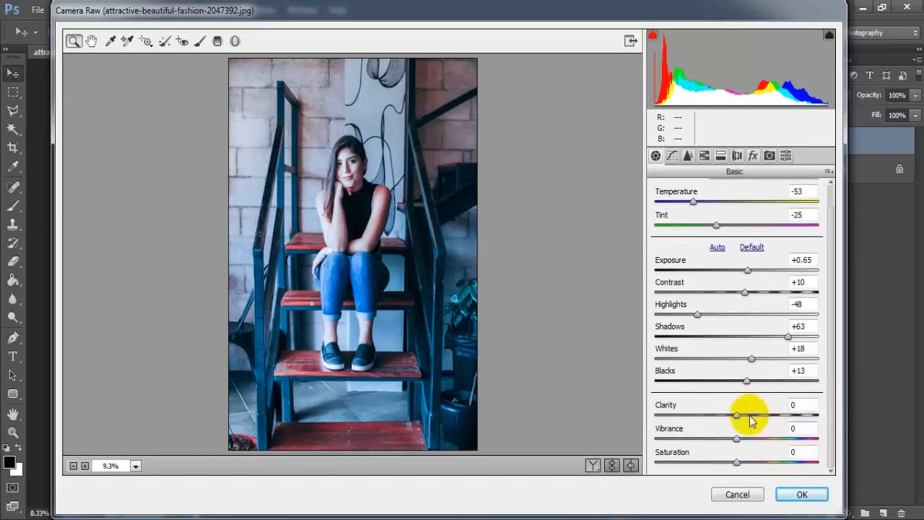
{"action": "left_click_drag", "start_coordinate": [737, 417], "coordinate": [757, 420]}
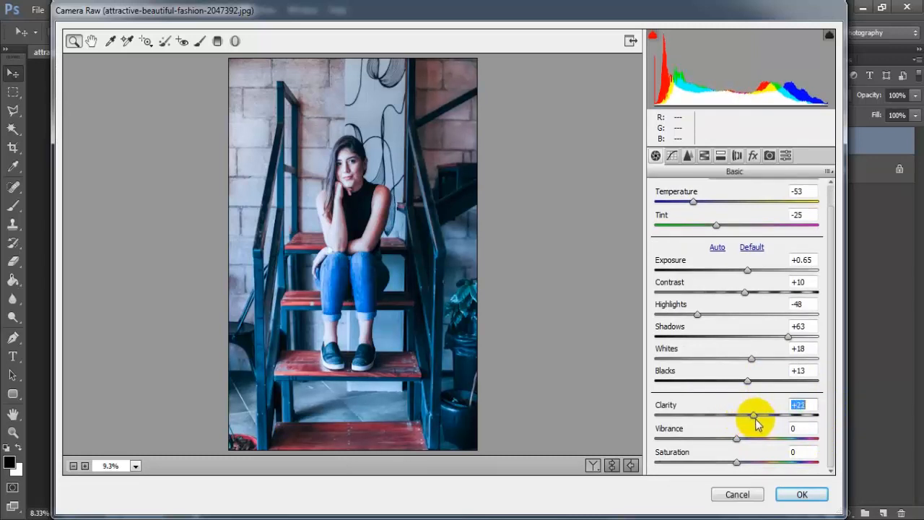
{"action": "left_click_drag", "start_coordinate": [737, 438], "coordinate": [765, 464]}
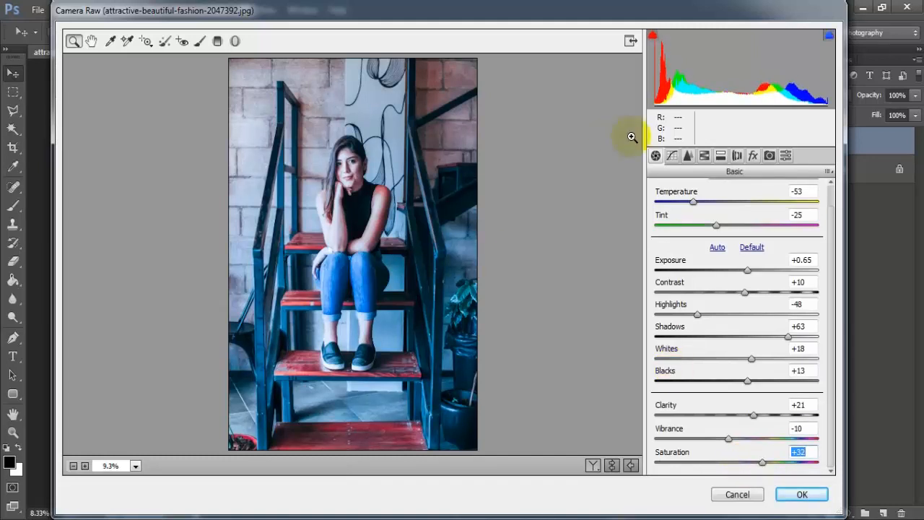
Adjust the parametric tone curve with Highlights at +15 and Darks at +7.
{"action": "left_click", "coordinate": [671, 156]}
{"action": "left_click", "coordinate": [707, 190]}
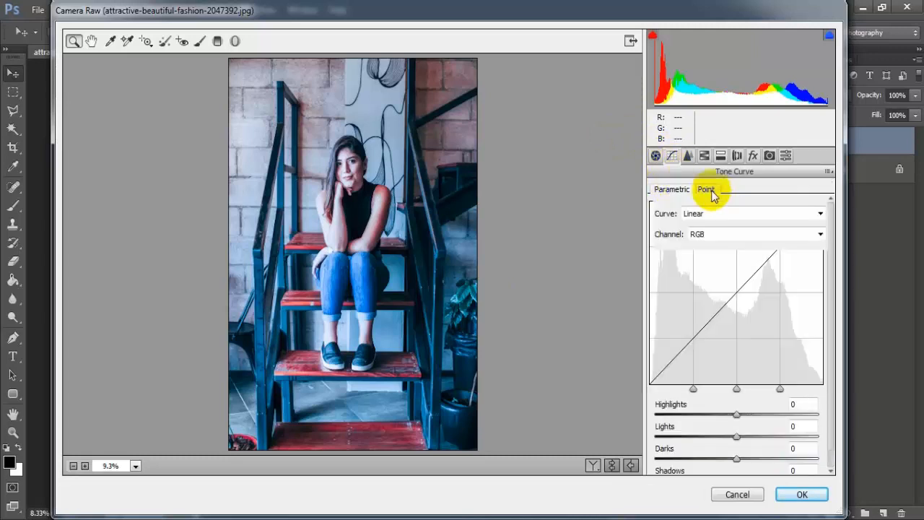
{"action": "left_click", "coordinate": [676, 191]}
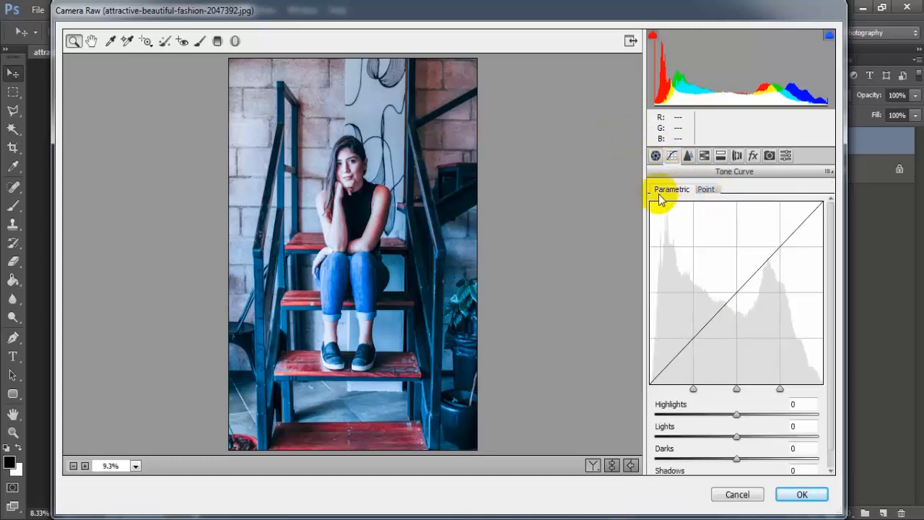
{"action": "scroll", "coordinate": [829, 357], "scroll_direction": "down", "scroll_amount": 2}
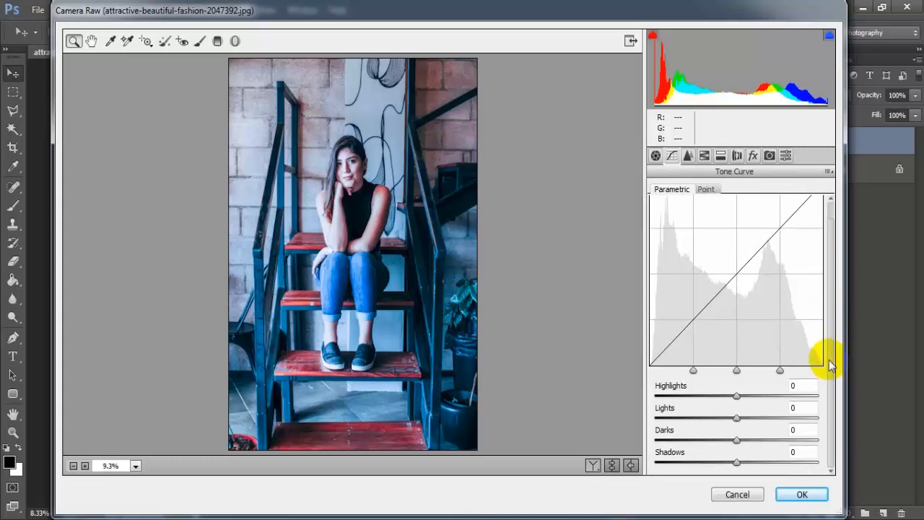
{"action": "left_click_drag", "start_coordinate": [736, 396], "coordinate": [752, 397]}
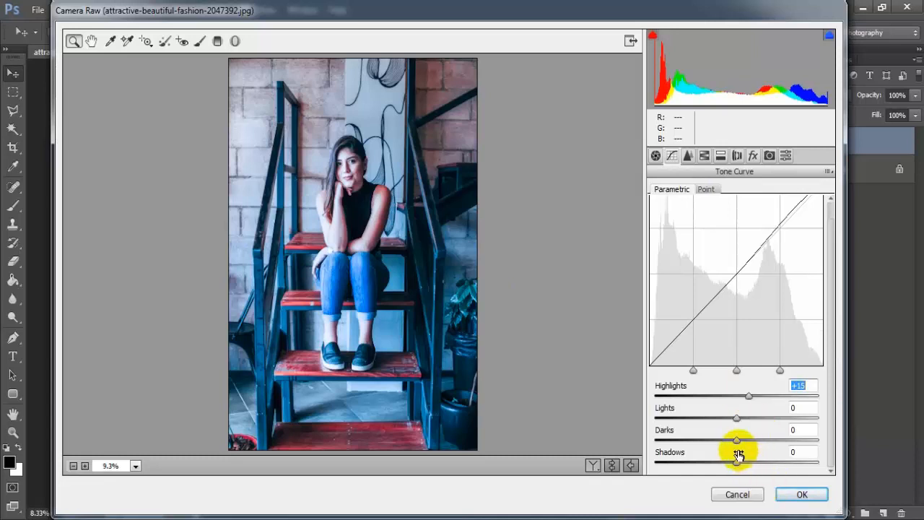
{"action": "left_click_drag", "start_coordinate": [736, 442], "coordinate": [743, 439]}
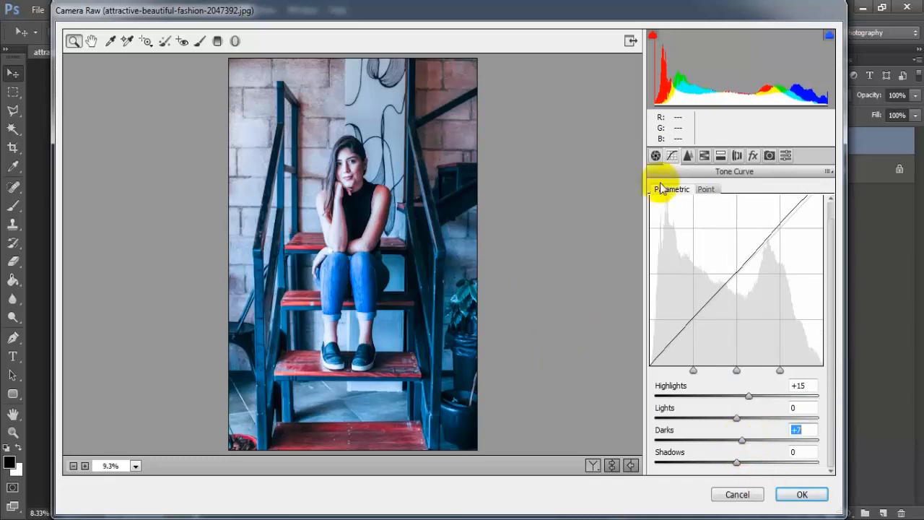
Set the sharpening Amount to 23 and noise reduction to Luminance 27, Color 16 and Color Smoothness 58.
{"action": "left_click", "coordinate": [688, 157]}
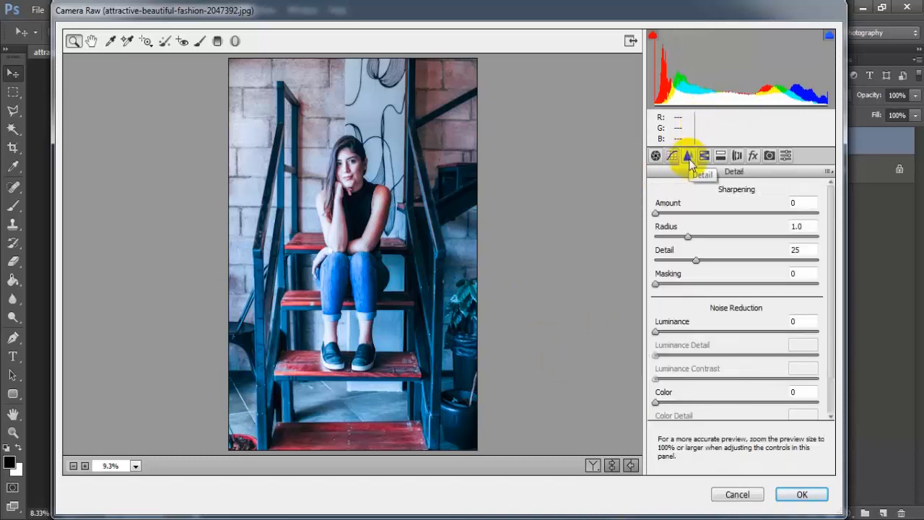
{"action": "left_click_drag", "start_coordinate": [656, 213], "coordinate": [685, 217]}
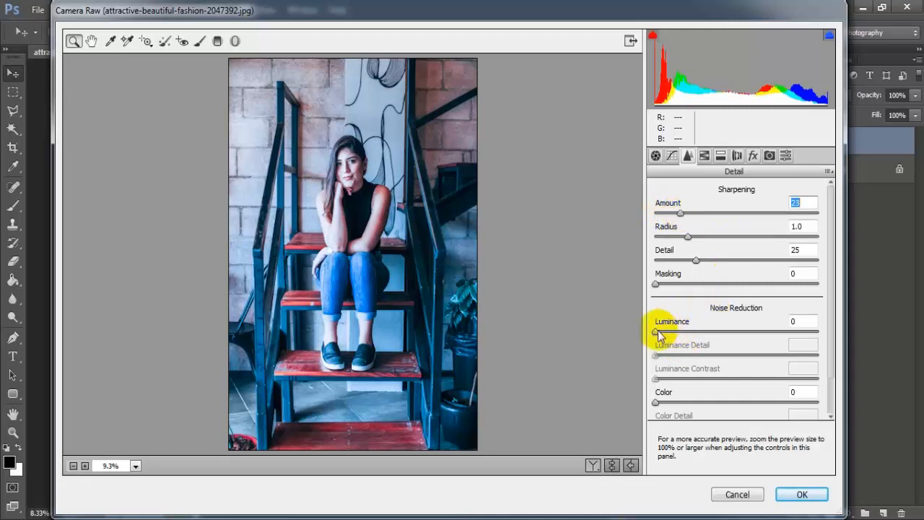
{"action": "left_click_drag", "start_coordinate": [656, 332], "coordinate": [690, 336]}
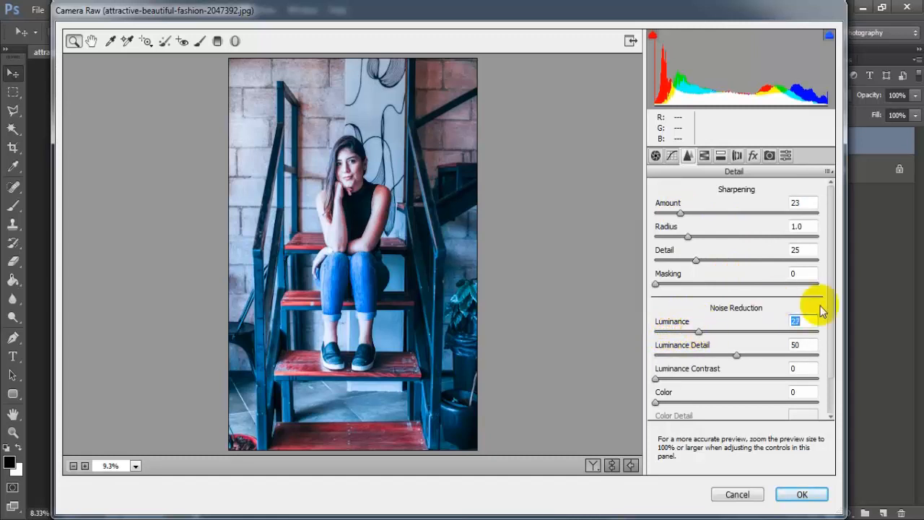
{"action": "left_click_drag", "start_coordinate": [826, 320], "coordinate": [832, 366]}
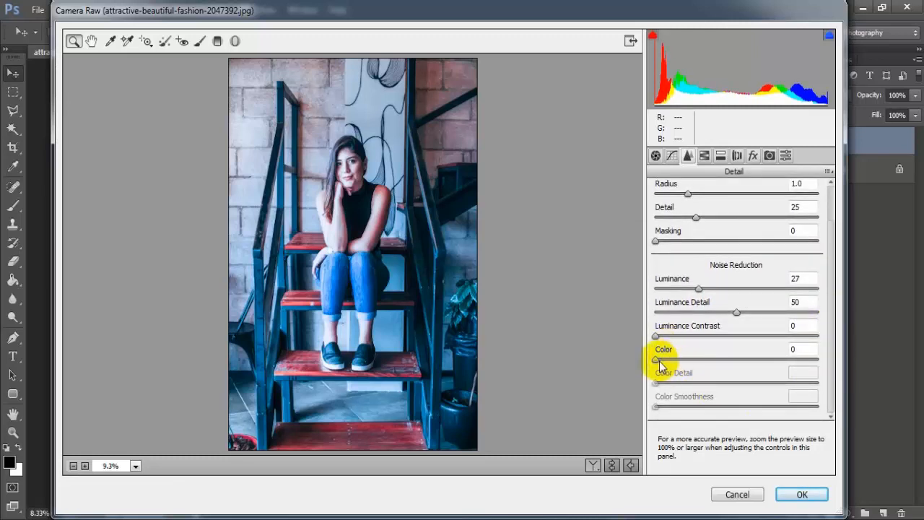
{"action": "left_click_drag", "start_coordinate": [657, 359], "coordinate": [682, 367]}
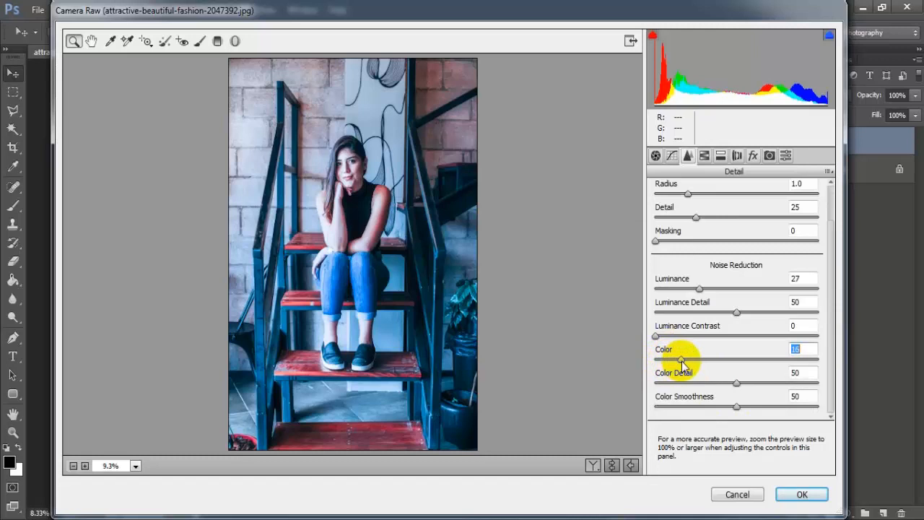
{"action": "left_click_drag", "start_coordinate": [738, 406], "coordinate": [746, 409]}
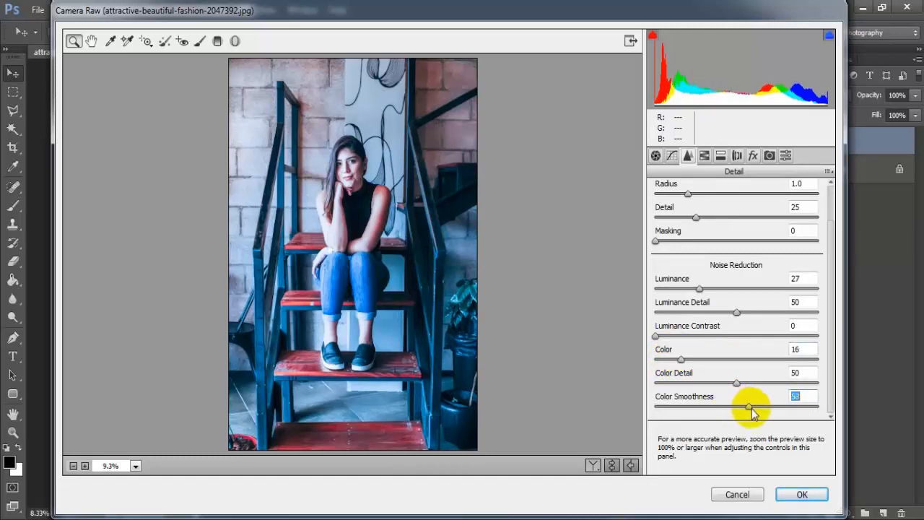
{"action": "scroll", "coordinate": [749, 307], "scroll_direction": "up", "scroll_amount": 2}
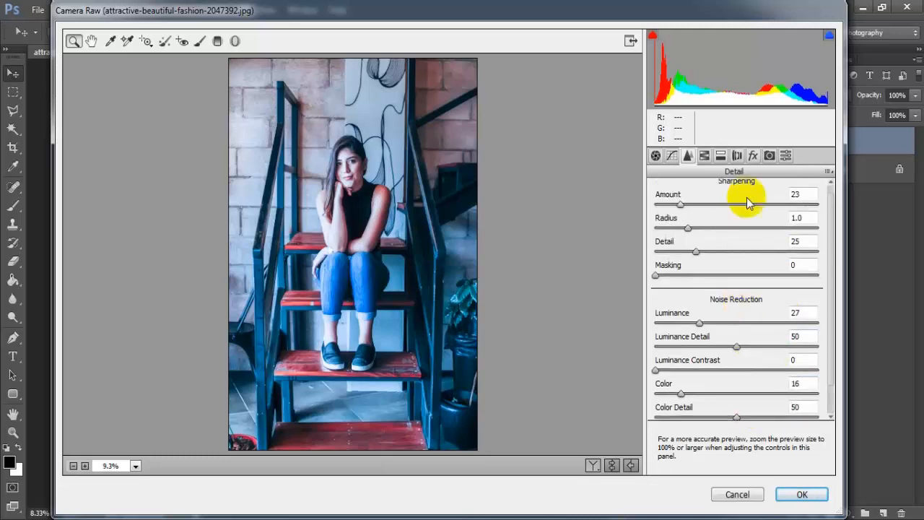
{"action": "scroll", "coordinate": [722, 325], "scroll_direction": "down", "scroll_amount": 2}
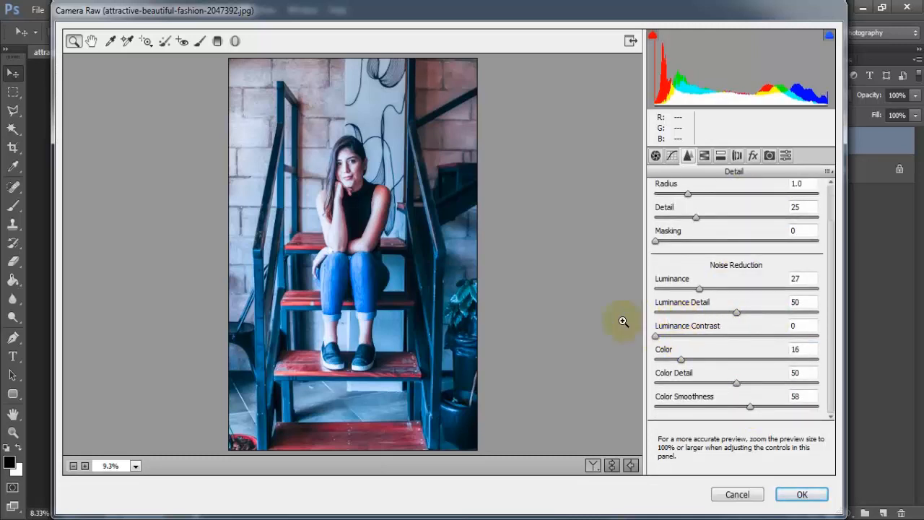
Shift the HSL hues to Reds -50, Aquas +66, Blues -16 and Purples +7.
{"action": "left_click", "coordinate": [704, 156]}
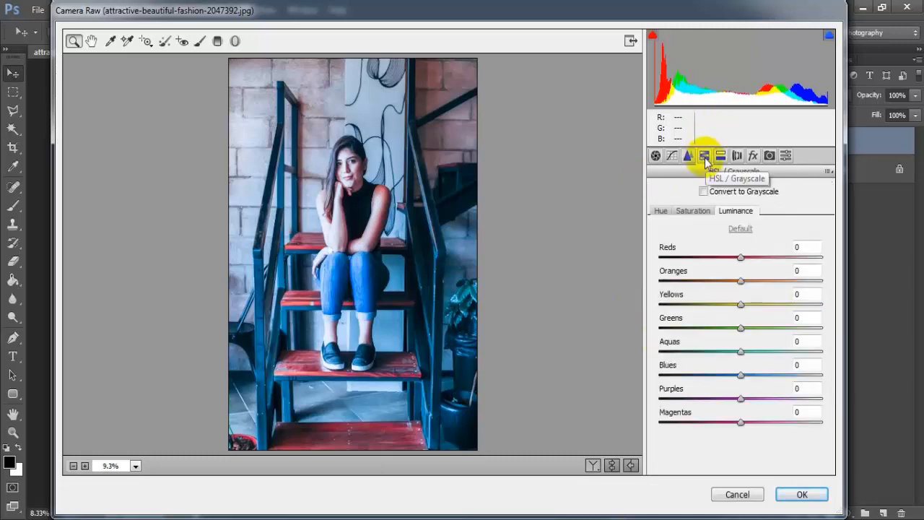
{"action": "left_click", "coordinate": [661, 212]}
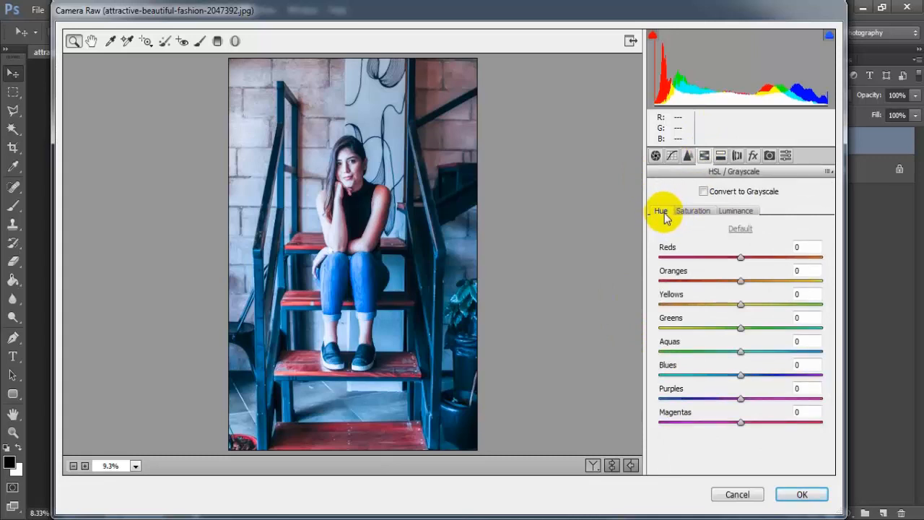
{"action": "left_click_drag", "start_coordinate": [740, 258], "coordinate": [700, 258]}
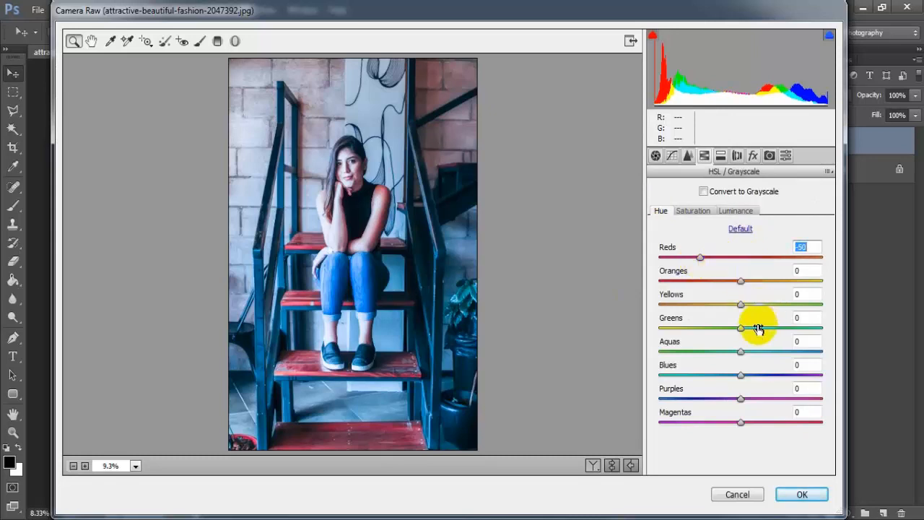
{"action": "left_click_drag", "start_coordinate": [741, 356], "coordinate": [795, 352]}
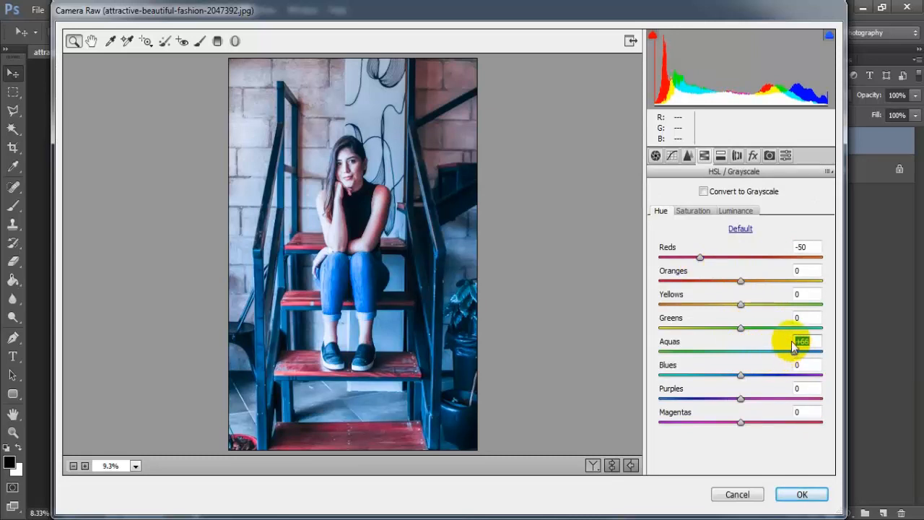
{"action": "left_click_drag", "start_coordinate": [740, 377], "coordinate": [731, 379]}
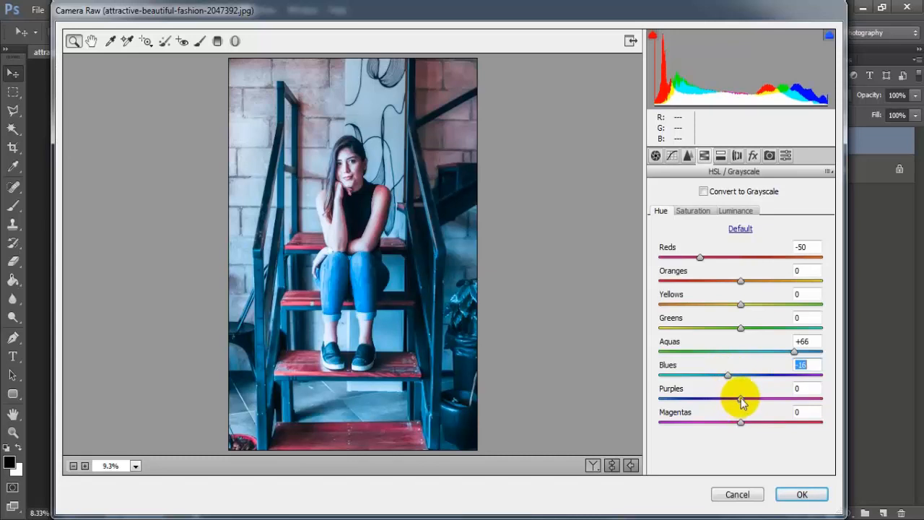
{"action": "left_click_drag", "start_coordinate": [740, 400], "coordinate": [747, 402]}
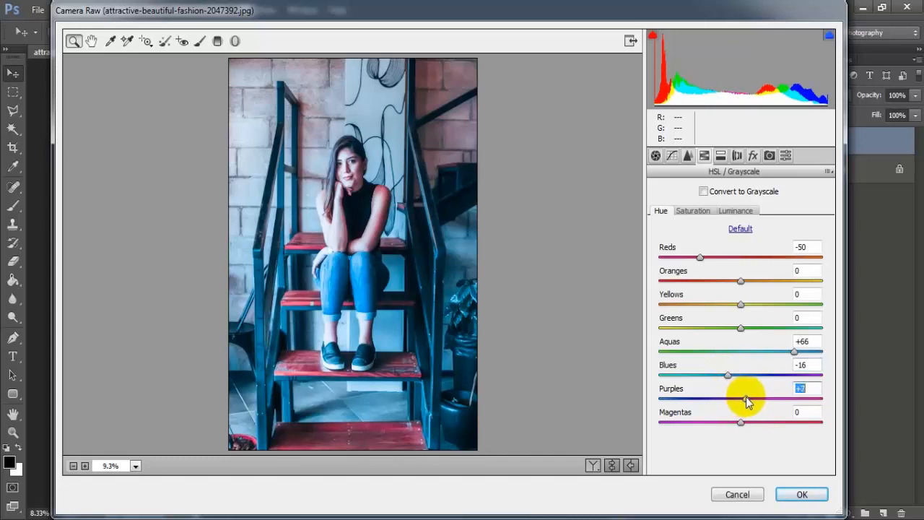
Set the HSL saturation to Reds -26, Oranges -43 and Blues +50.
{"action": "left_click", "coordinate": [687, 212]}
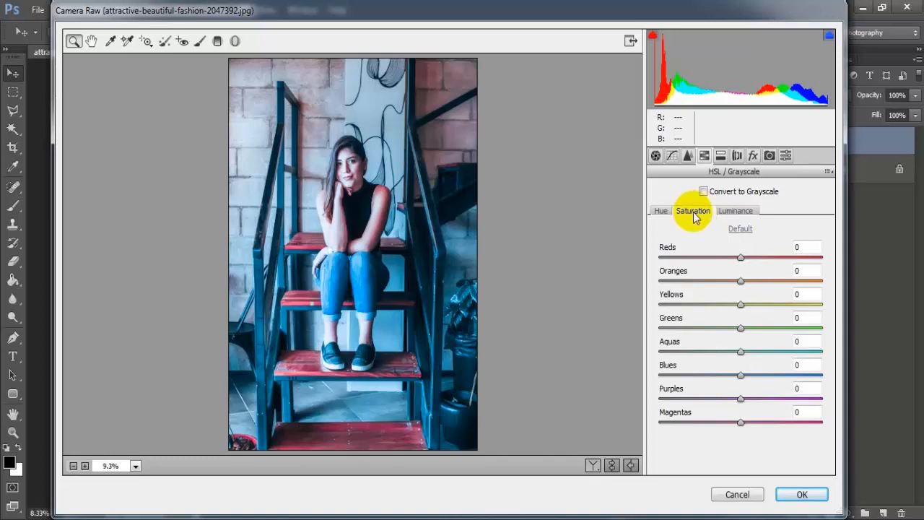
{"action": "left_click_drag", "start_coordinate": [740, 258], "coordinate": [709, 283]}
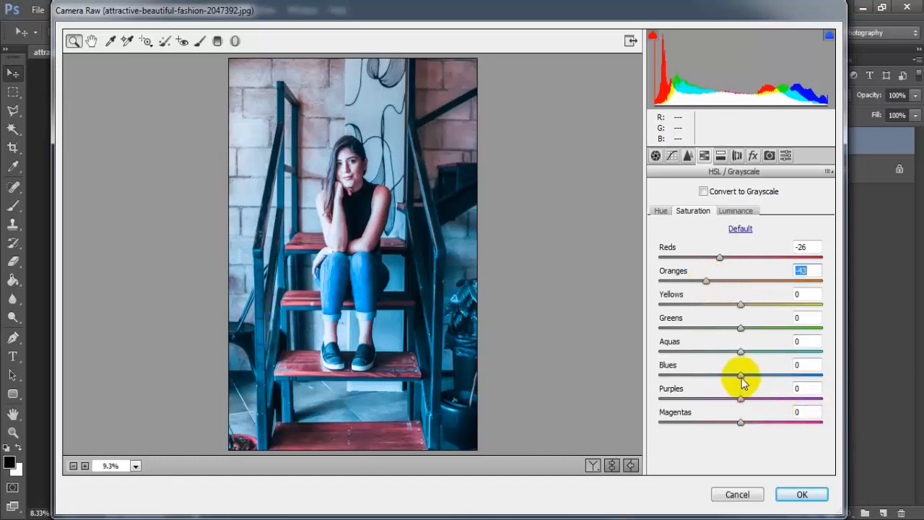
{"action": "left_click_drag", "start_coordinate": [742, 376], "coordinate": [770, 377]}
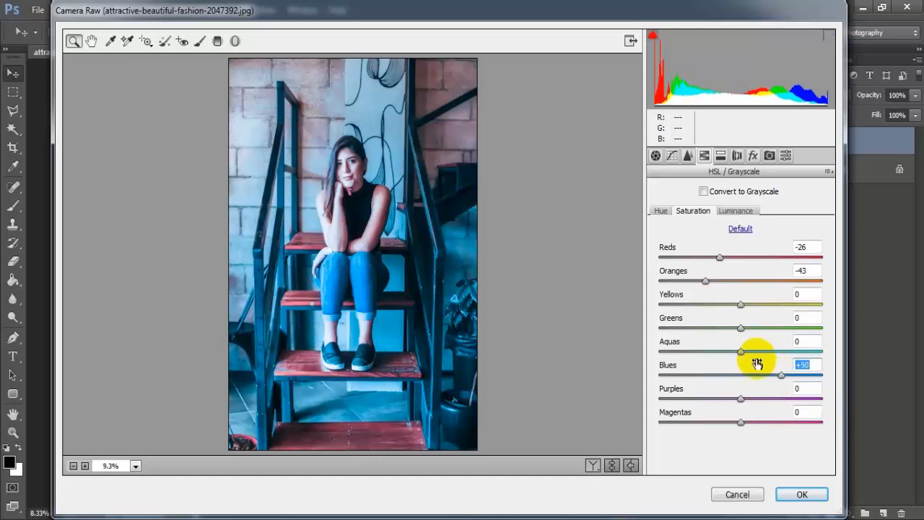
Raise the HSL luminance of Aquas to +8 and Blues to +20.
{"action": "left_click", "coordinate": [737, 213]}
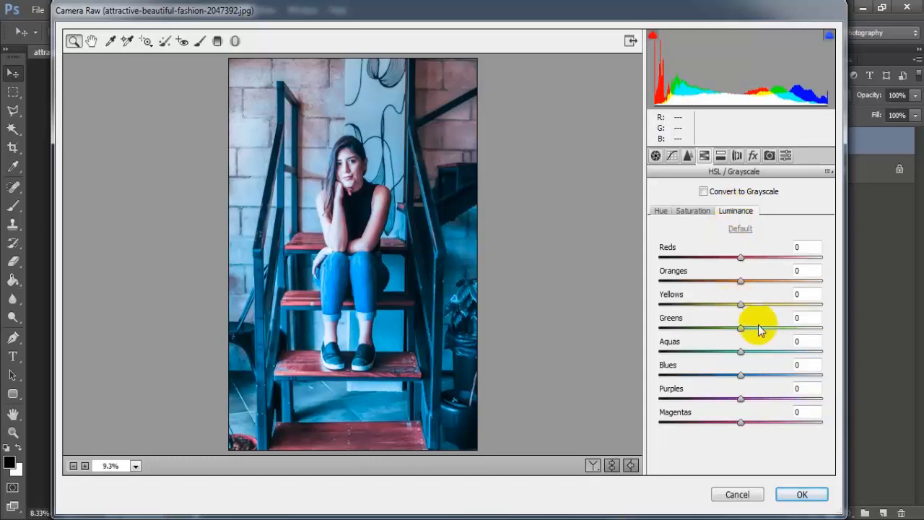
{"action": "left_click_drag", "start_coordinate": [741, 353], "coordinate": [757, 377]}
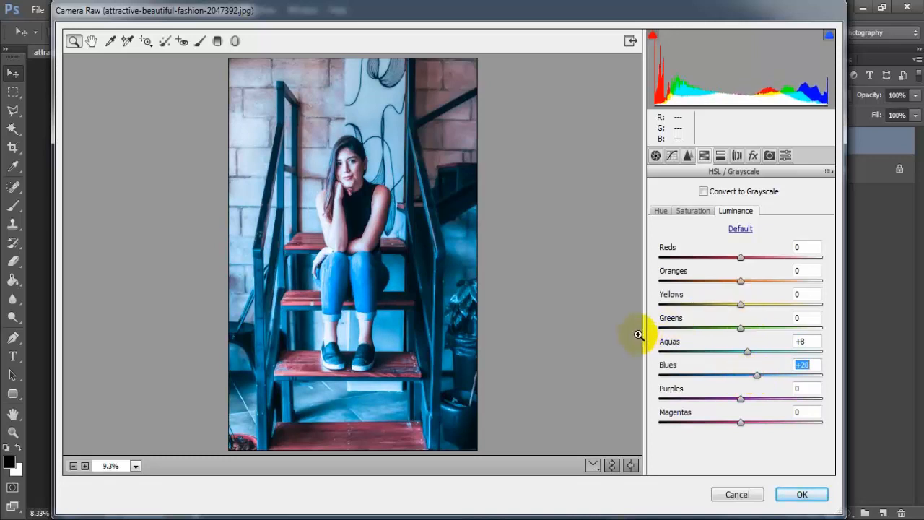
Set the split toning to Highlights Hue 36 and Saturation 18, and Shadows Hue 218 and Saturation 10.
{"action": "left_click", "coordinate": [720, 156]}
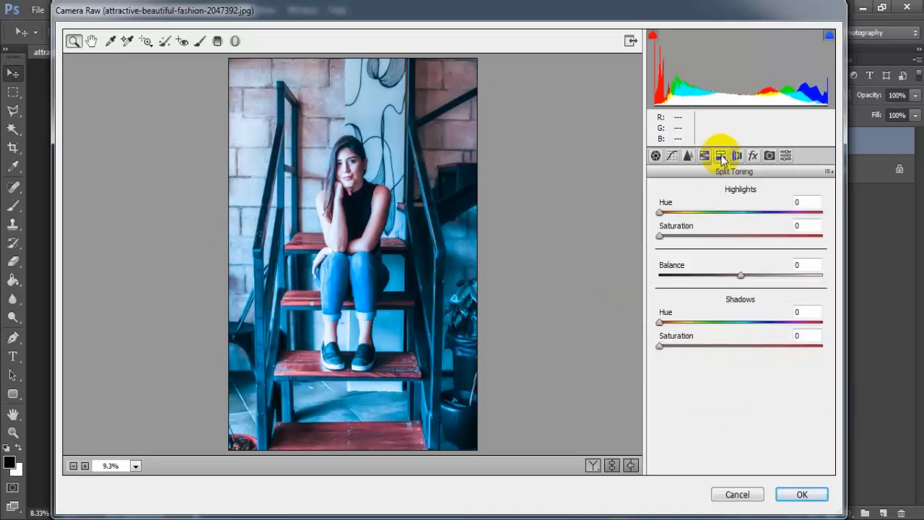
{"action": "left_click", "coordinate": [663, 214]}
{"action": "left_click_drag", "start_coordinate": [662, 215], "coordinate": [679, 218]}
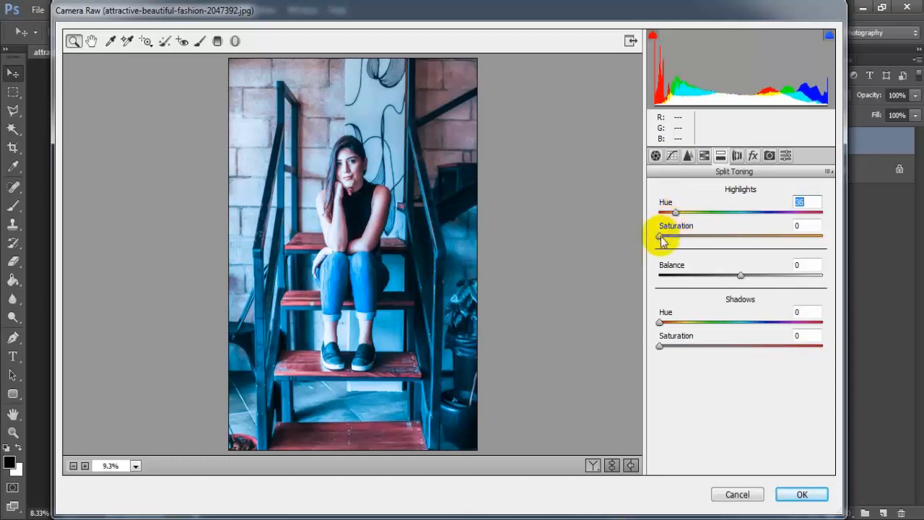
{"action": "left_click_drag", "start_coordinate": [660, 237], "coordinate": [691, 242]}
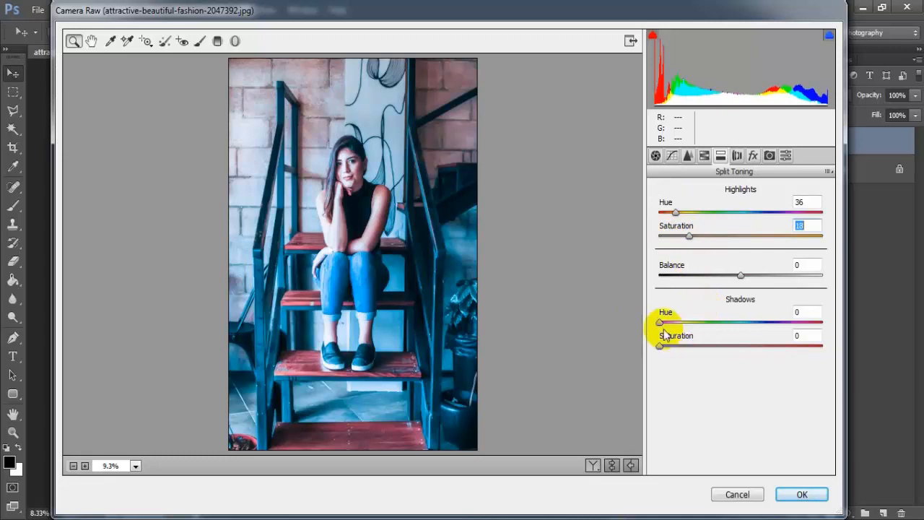
{"action": "left_click_drag", "start_coordinate": [659, 322], "coordinate": [757, 320]}
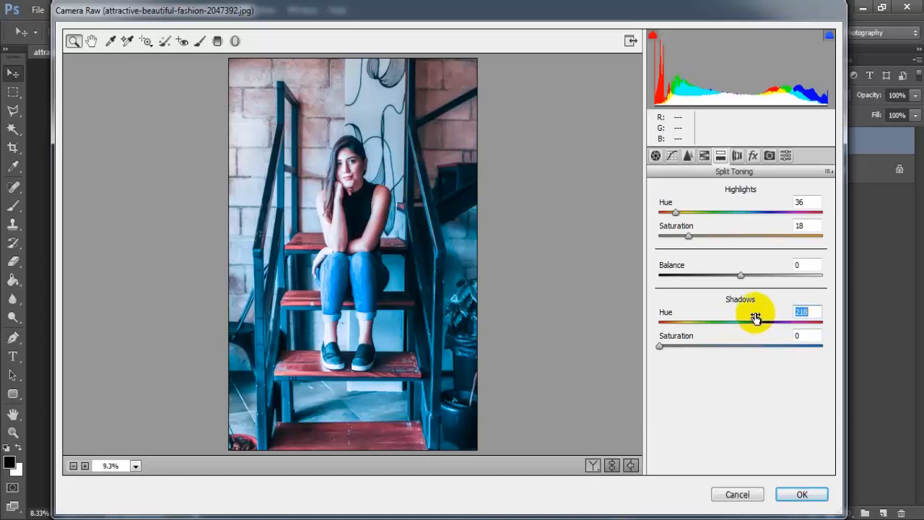
{"action": "left_click_drag", "start_coordinate": [664, 352], "coordinate": [681, 352]}
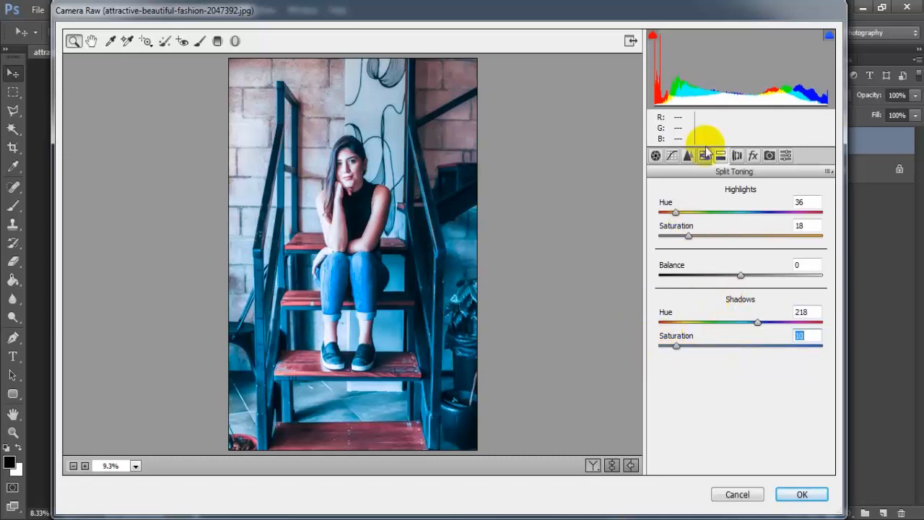
Set the camera calibration Shadows Tint to +8 and the Red Primary to Hue +22 and Saturation +12.
{"action": "left_click", "coordinate": [769, 156]}
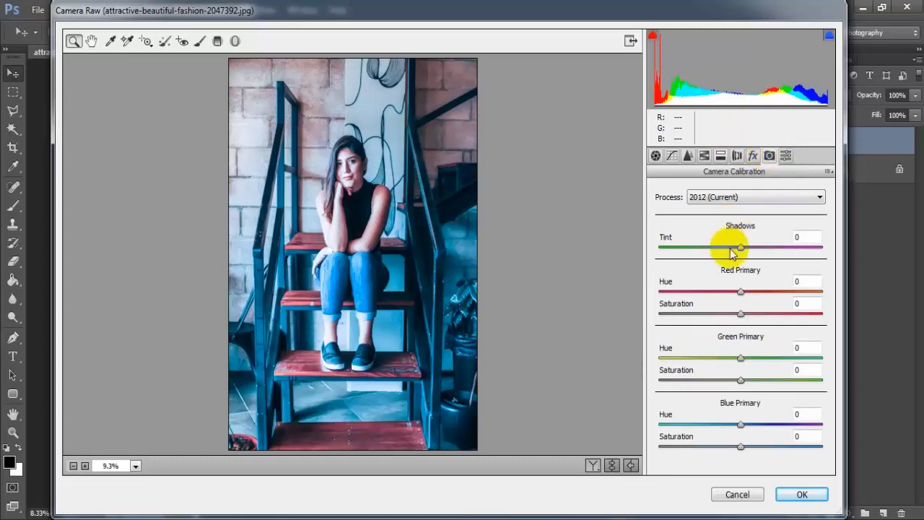
{"action": "left_click_drag", "start_coordinate": [740, 248], "coordinate": [744, 250]}
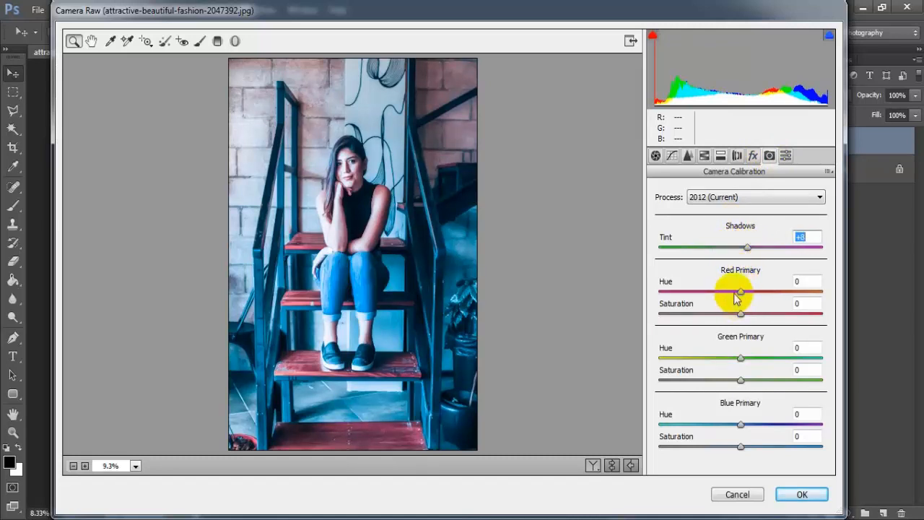
{"action": "left_click_drag", "start_coordinate": [746, 292], "coordinate": [753, 292]}
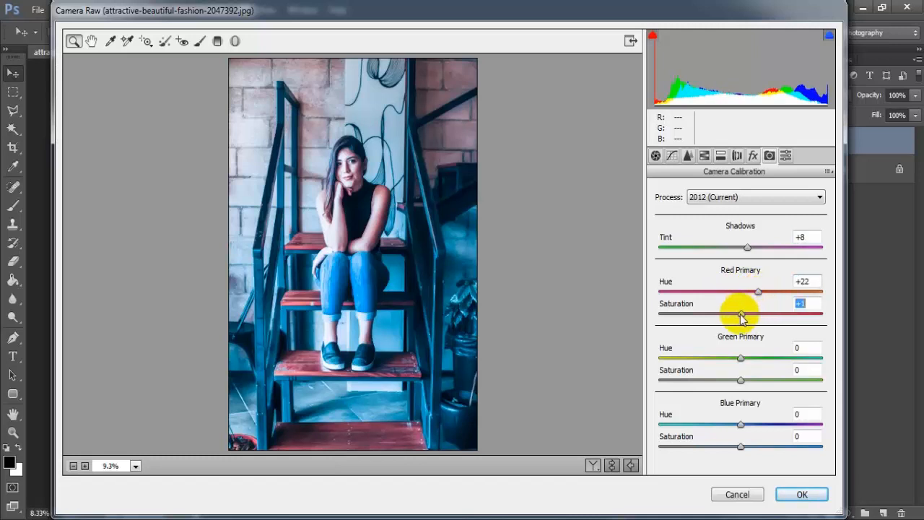
{"action": "left_click_drag", "start_coordinate": [742, 316], "coordinate": [750, 316]}
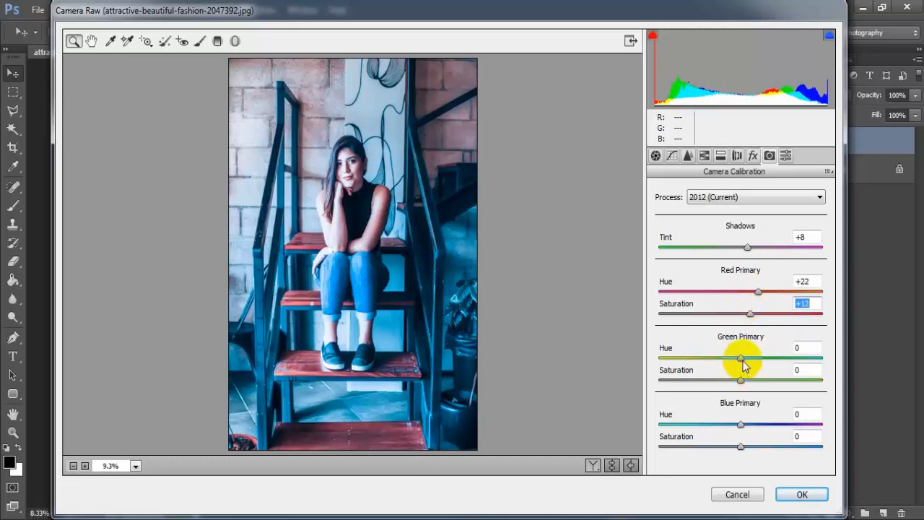
Set the calibration Green Primary to Hue +87 and Saturation +67, and the Blue Primary to Hue +39 and Saturation -26.
{"action": "left_click_drag", "start_coordinate": [743, 360], "coordinate": [792, 364]}
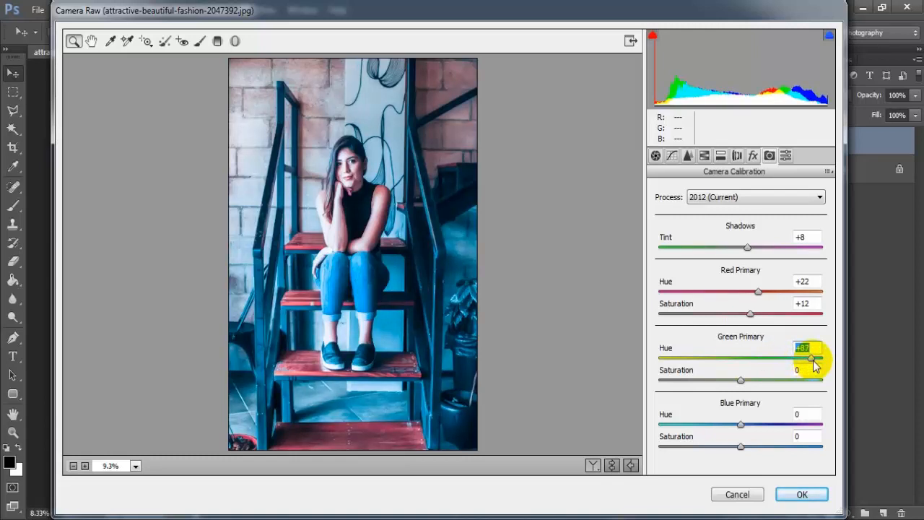
{"action": "left_click_drag", "start_coordinate": [740, 380], "coordinate": [788, 385]}
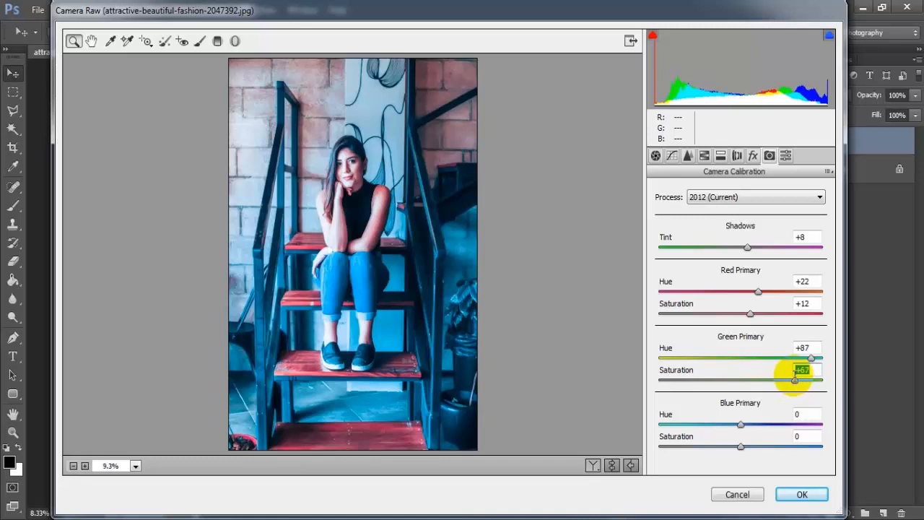
{"action": "left_click_drag", "start_coordinate": [741, 425], "coordinate": [778, 427]}
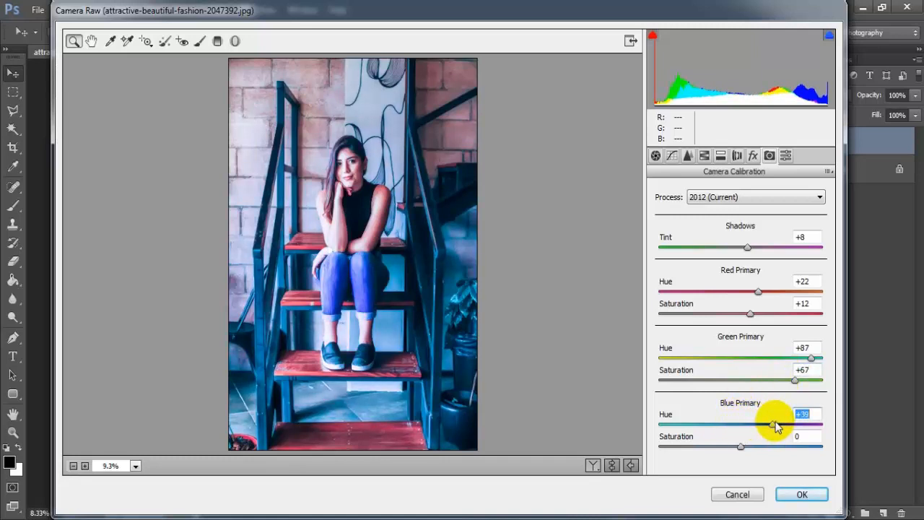
{"action": "left_click_drag", "start_coordinate": [740, 447], "coordinate": [732, 449]}
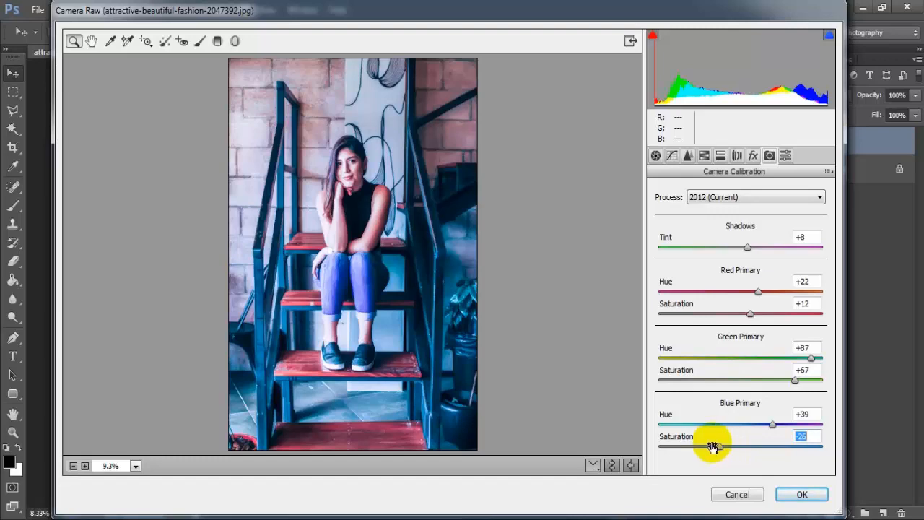
Apply the Camera Raw adjustments to Layer 1 and compare the graded photo with the original.
{"action": "left_click", "coordinate": [593, 465]}
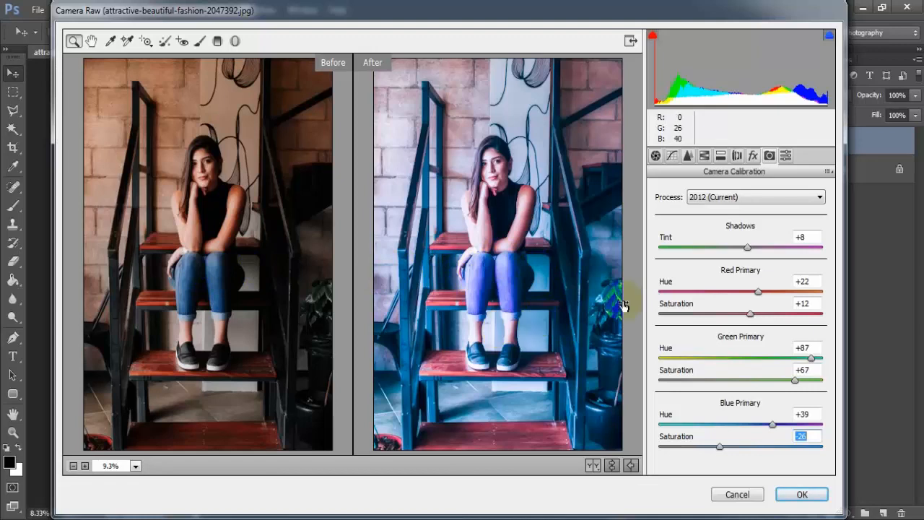
{"action": "left_click", "coordinate": [800, 494]}
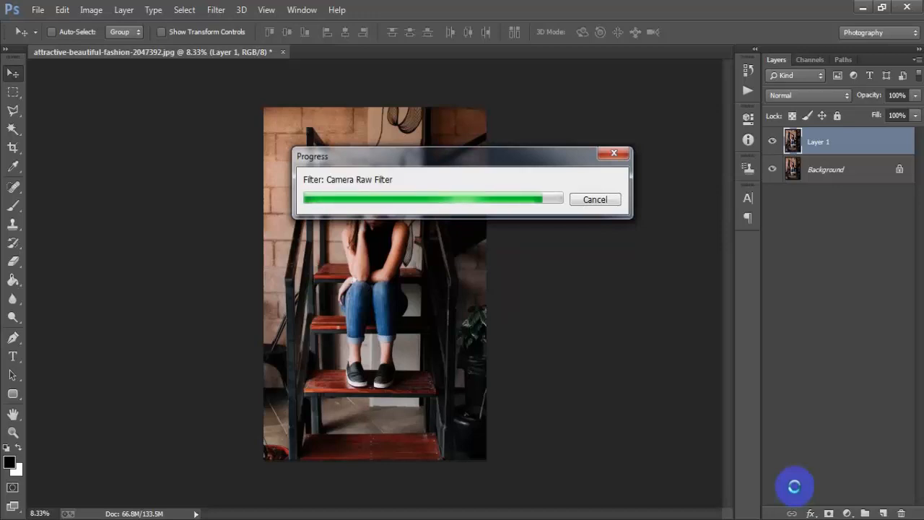
{"action": "left_click", "coordinate": [772, 142]}
{"action": "left_click", "coordinate": [772, 142]}
{"action": "left_click", "coordinate": [772, 143]}
{"action": "left_click", "coordinate": [772, 142]}
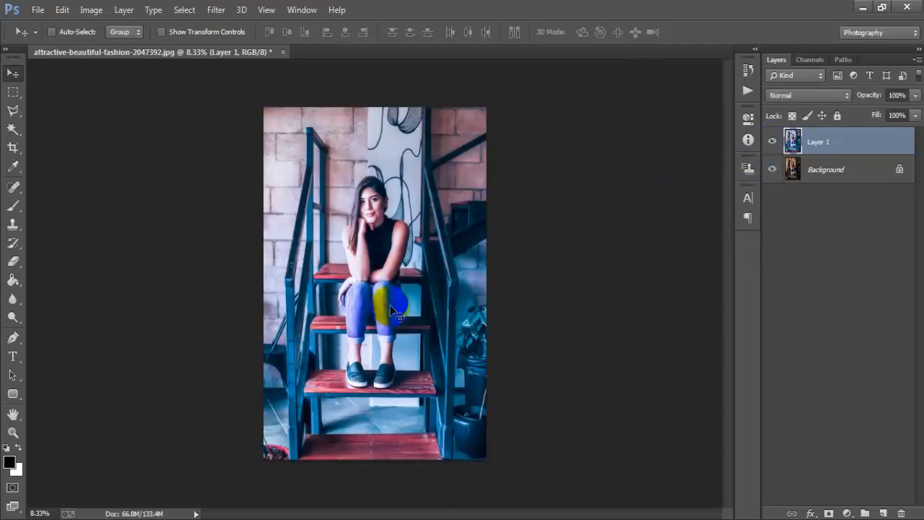
Place the bruno-thethe colored light image as an embedded layer above Layer 1.
{"action": "left_click", "coordinate": [36, 9]}
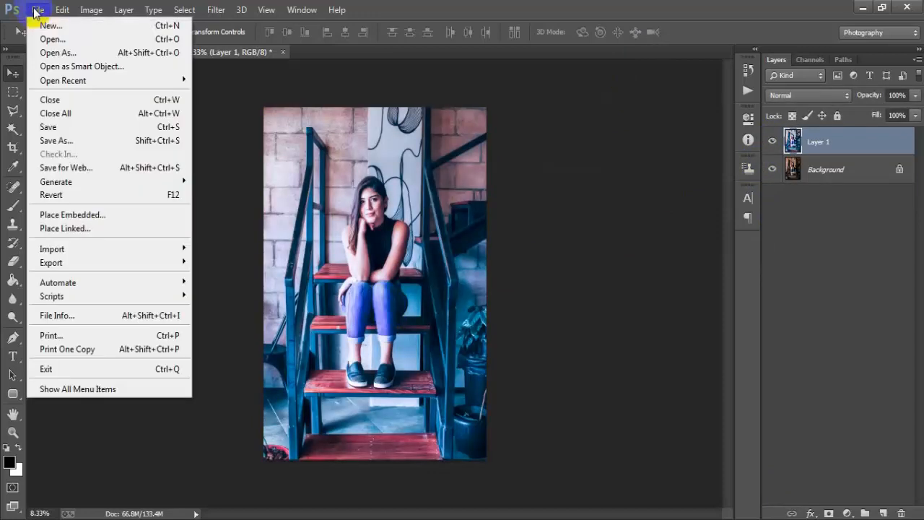
{"action": "left_click", "coordinate": [108, 211]}
{"action": "left_click_drag", "start_coordinate": [536, 113], "coordinate": [535, 151]}
{"action": "left_click", "coordinate": [354, 209]}
{"action": "left_click", "coordinate": [436, 319]}
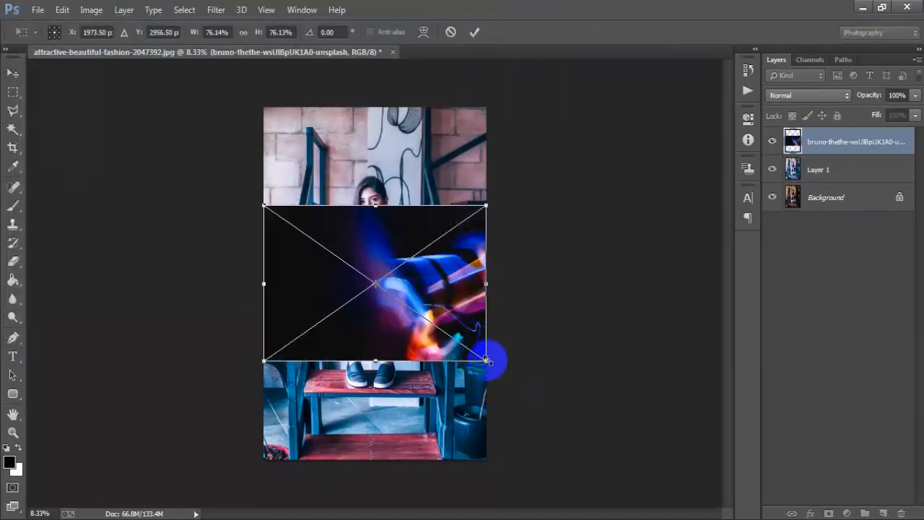
Scale the placed light image to about 111%, rotate it about -106° and position it over the photo's upper-left area.
{"action": "left_click_drag", "start_coordinate": [486, 359], "coordinate": [517, 384]}
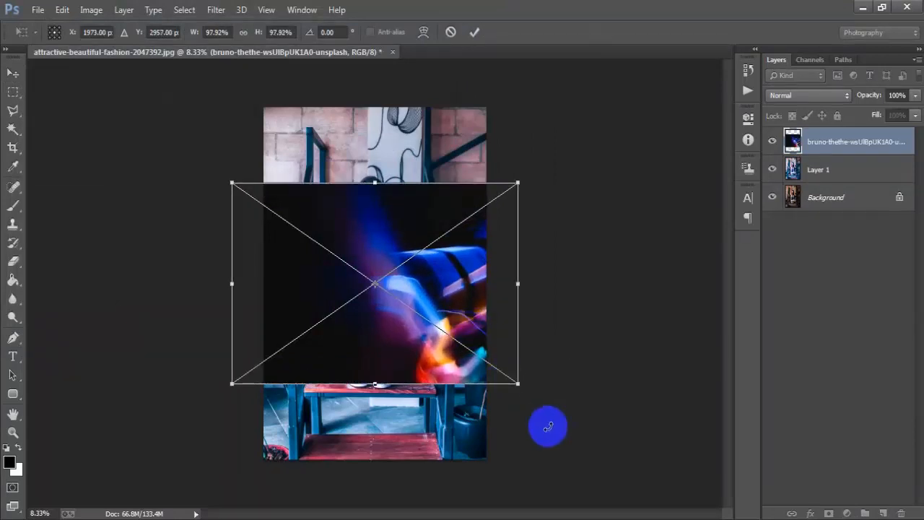
{"action": "left_click_drag", "start_coordinate": [549, 427], "coordinate": [498, 103]}
{"action": "left_click_drag", "start_coordinate": [412, 280], "coordinate": [348, 229]}
{"action": "left_click_drag", "start_coordinate": [401, 372], "coordinate": [501, 396]}
{"action": "left_click_drag", "start_coordinate": [392, 267], "coordinate": [385, 247]}
{"action": "left_click", "coordinate": [475, 32]}
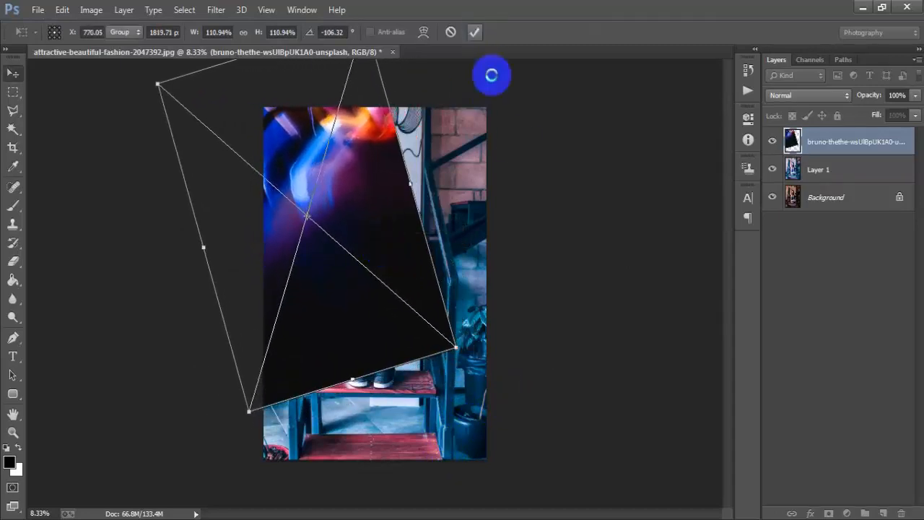
Rasterize the placed light image layer and compare the photo with the layer hidden and shown.
{"action": "right_click", "coordinate": [873, 143]}
{"action": "left_click", "coordinate": [636, 214]}
{"action": "left_click", "coordinate": [772, 141]}
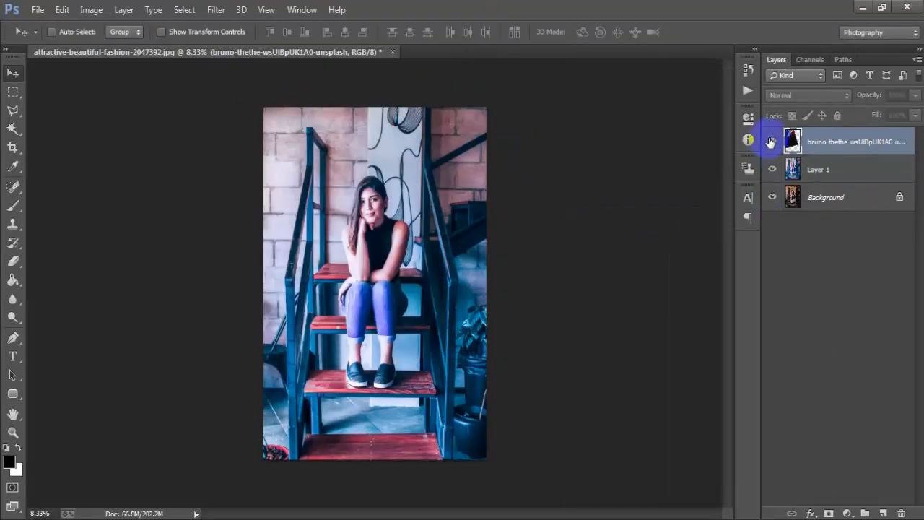
{"action": "left_click", "coordinate": [772, 142]}
{"action": "left_click", "coordinate": [666, 209]}
Set the light image layer's blend mode to Screen and shift the layer slightly over the upper-left wall.
{"action": "left_click", "coordinate": [795, 94]}
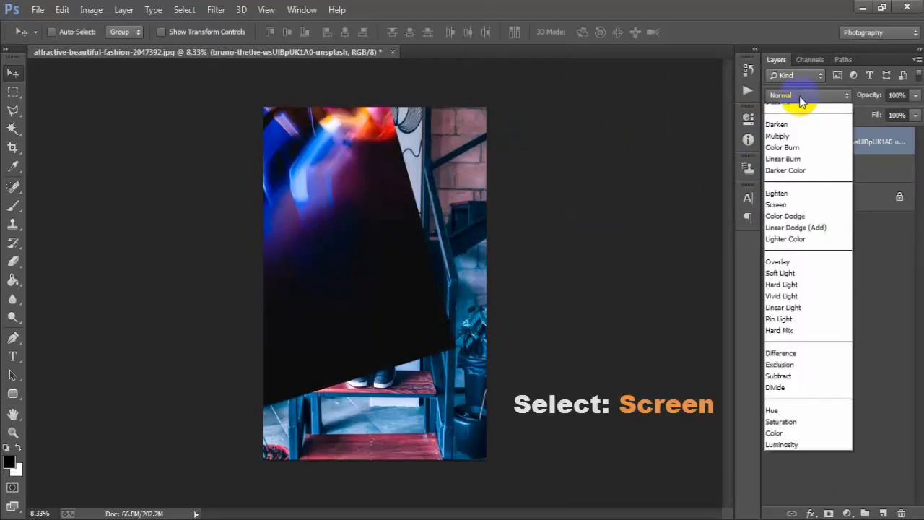
{"action": "left_click", "coordinate": [800, 225]}
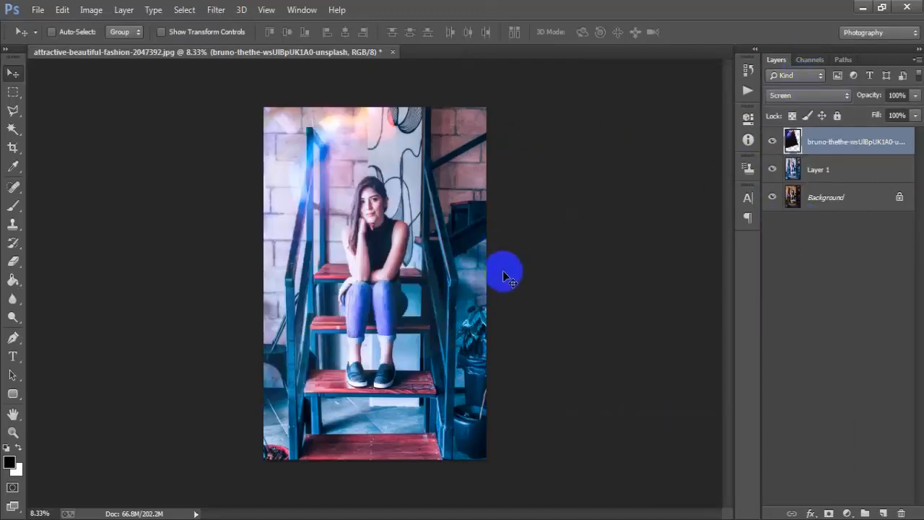
{"action": "left_click_drag", "start_coordinate": [336, 195], "coordinate": [334, 201]}
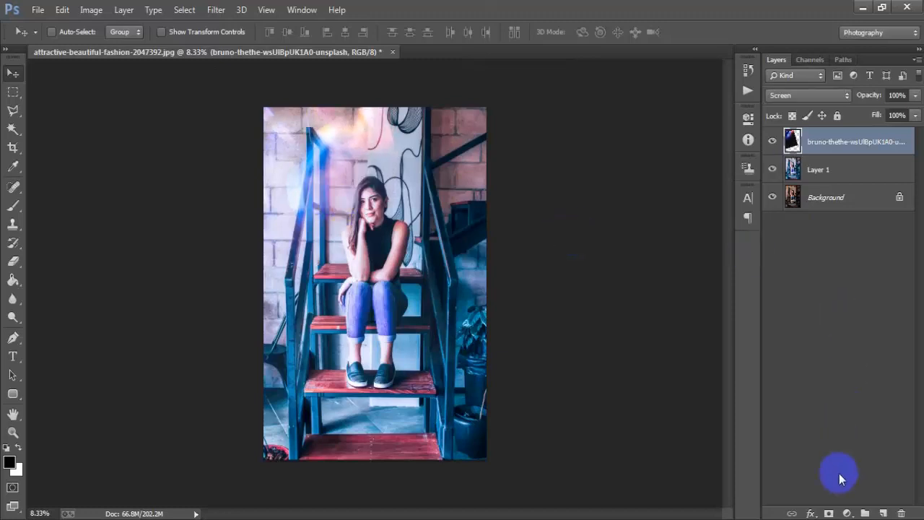
Add a layer mask to the light image layer and set a soft Brush of 1053 px with 0% hardness.
{"action": "left_click", "coordinate": [828, 513]}
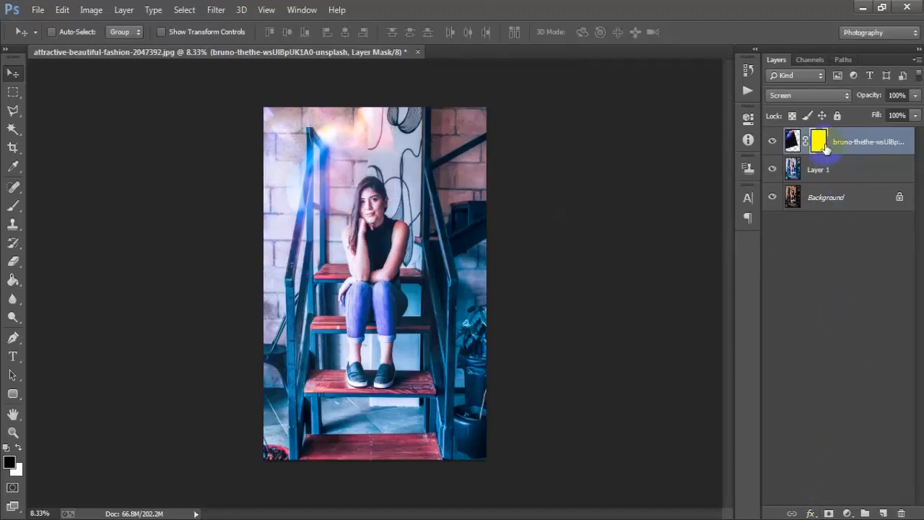
{"action": "left_click", "coordinate": [14, 207]}
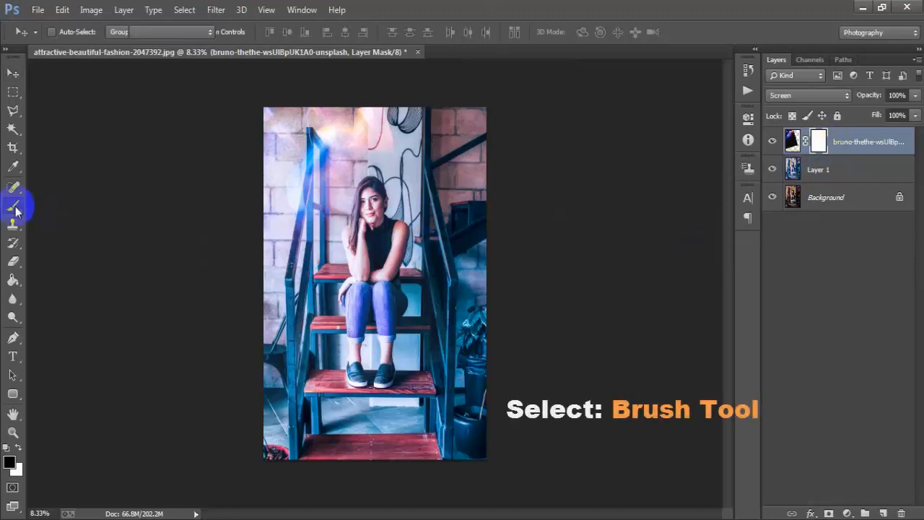
{"action": "left_click", "coordinate": [79, 202]}
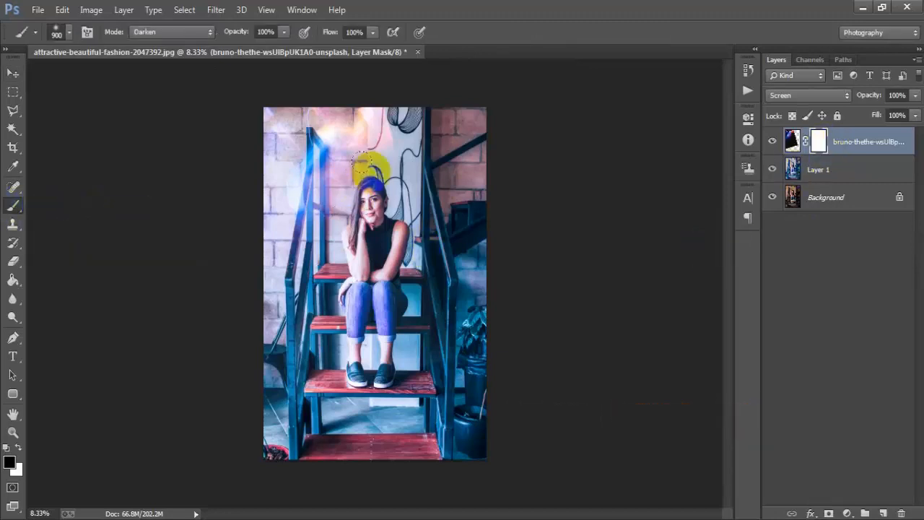
{"action": "right_click", "coordinate": [370, 168]}
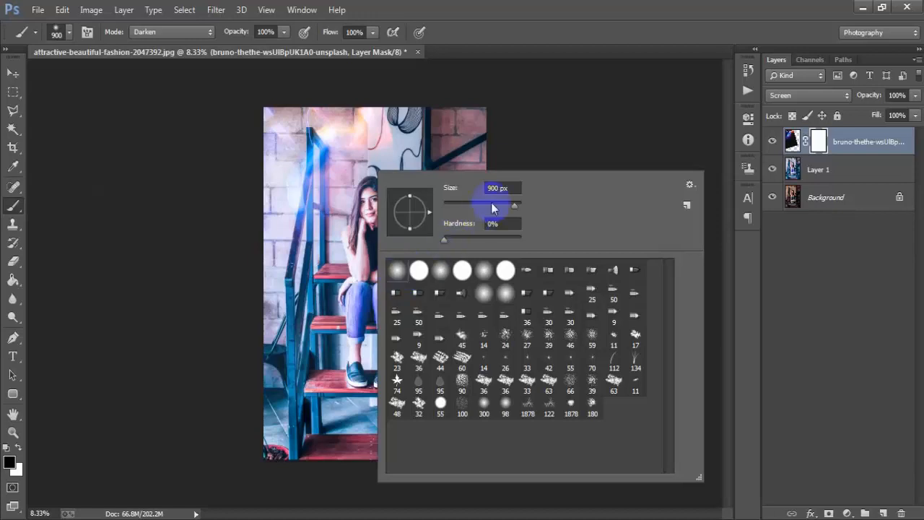
{"action": "left_click_drag", "start_coordinate": [492, 208], "coordinate": [514, 206]}
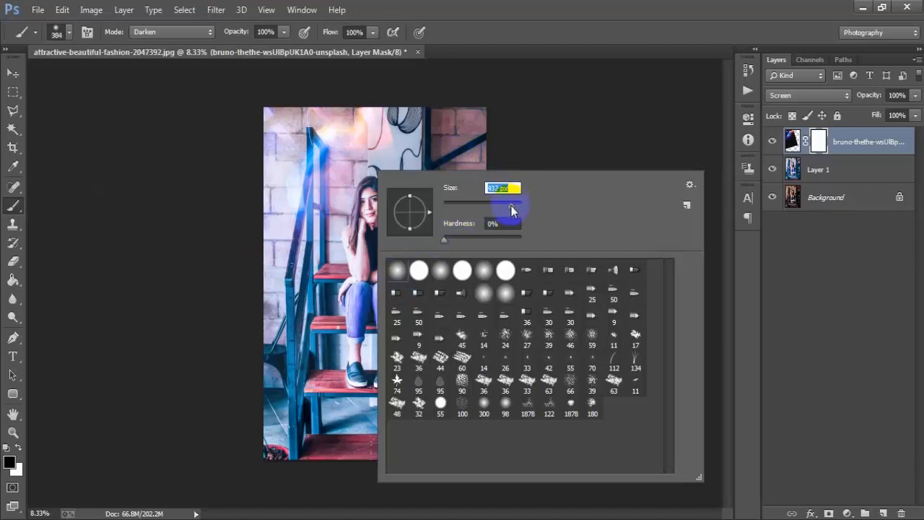
{"action": "left_click_drag", "start_coordinate": [514, 207], "coordinate": [516, 208]}
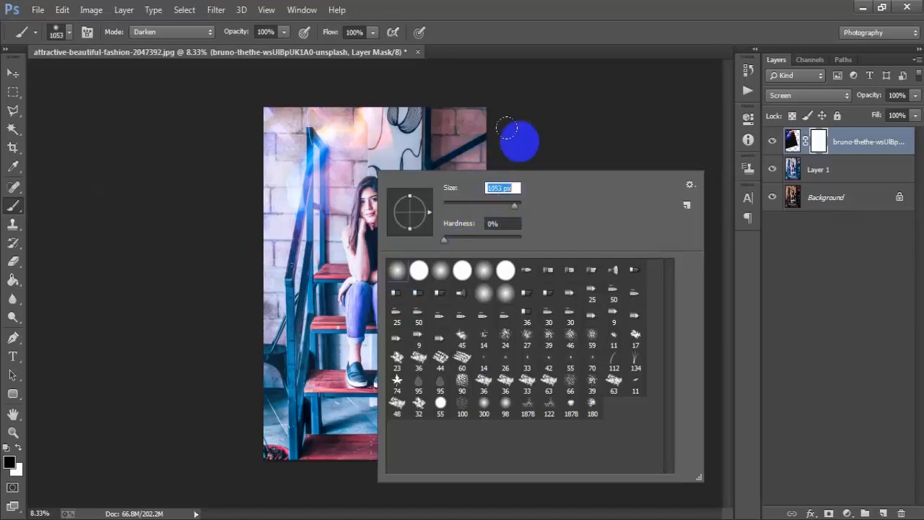
{"action": "left_click", "coordinate": [535, 37]}
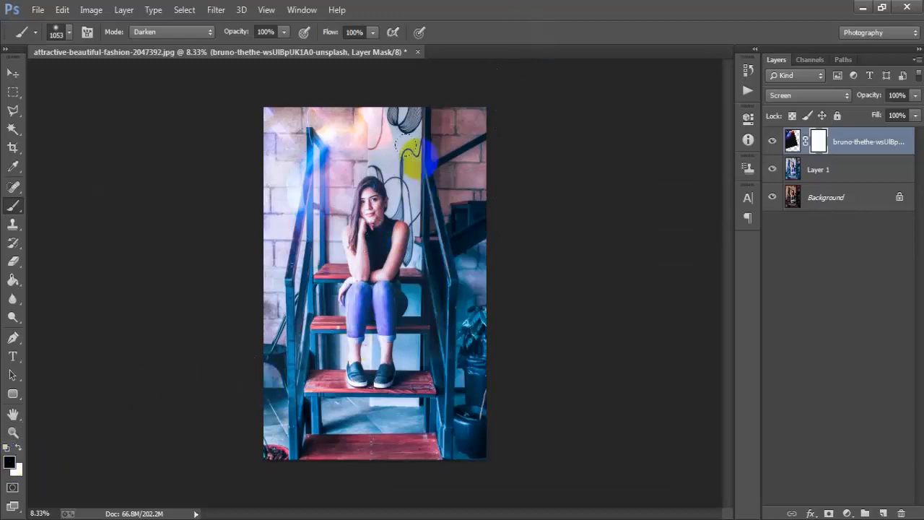
Paint black on the mask to hide the light over the woman and surrounding area, and compare with the layer hidden.
{"action": "mouse_move", "coordinate": [419, 157]}
{"action": "left_mouse_down"}
{"action": "mouse_move", "coordinate": [389, 93]}
{"action": "mouse_move", "coordinate": [400, 114]}
{"action": "mouse_move", "coordinate": [393, 205]}
{"action": "left_mouse_up"}
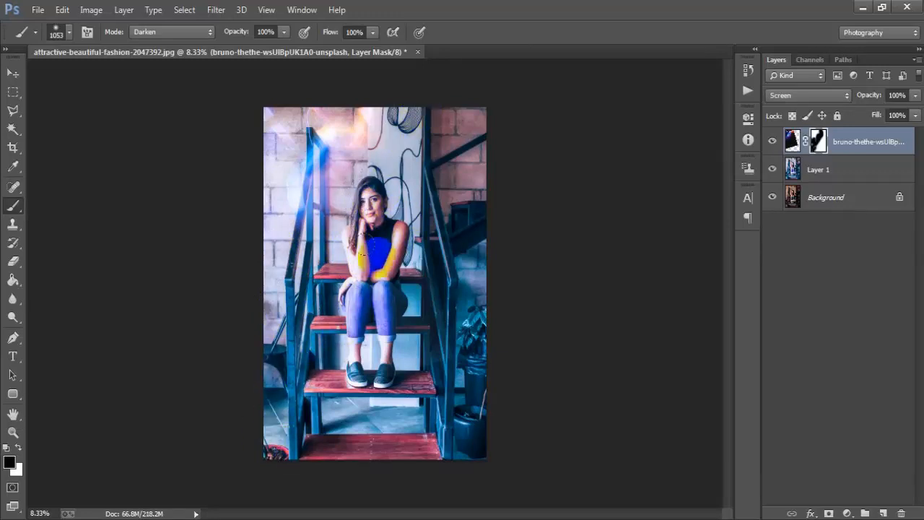
{"action": "left_click", "coordinate": [773, 141]}
{"action": "left_click", "coordinate": [772, 141]}
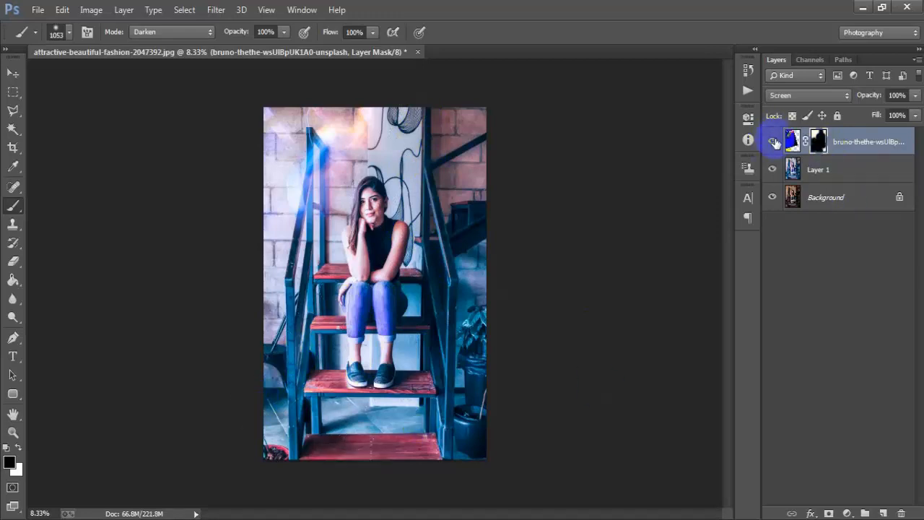
{"action": "left_click", "coordinate": [774, 142]}
{"action": "left_click", "coordinate": [774, 142]}
{"action": "left_click", "coordinate": [774, 142]}
{"action": "left_click", "coordinate": [774, 142]}
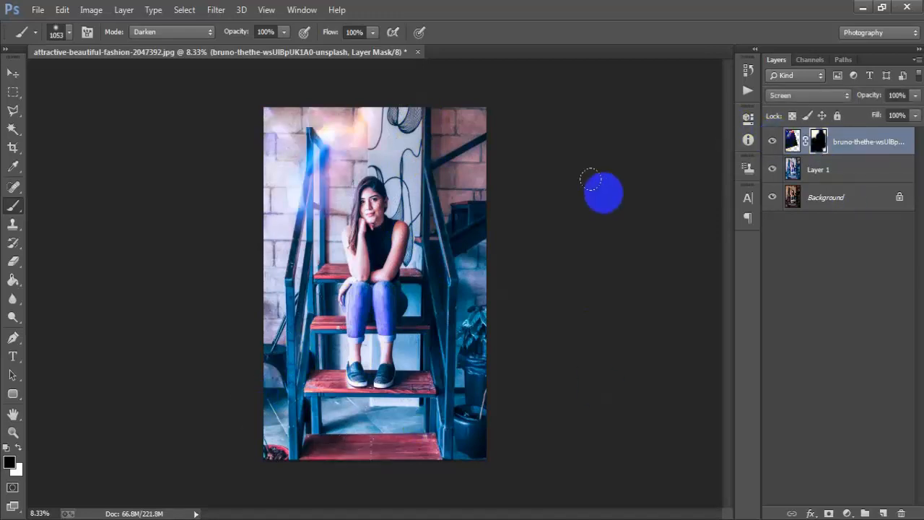
{"action": "left_click", "coordinate": [13, 73]}
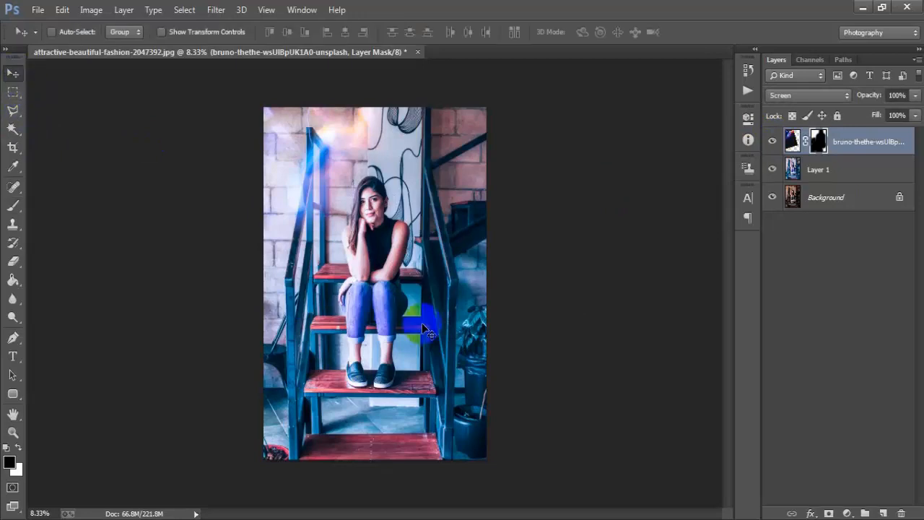
Add a Levels adjustment clipped to the light image layer and set its black input level to 17.
{"action": "left_click", "coordinate": [847, 513]}
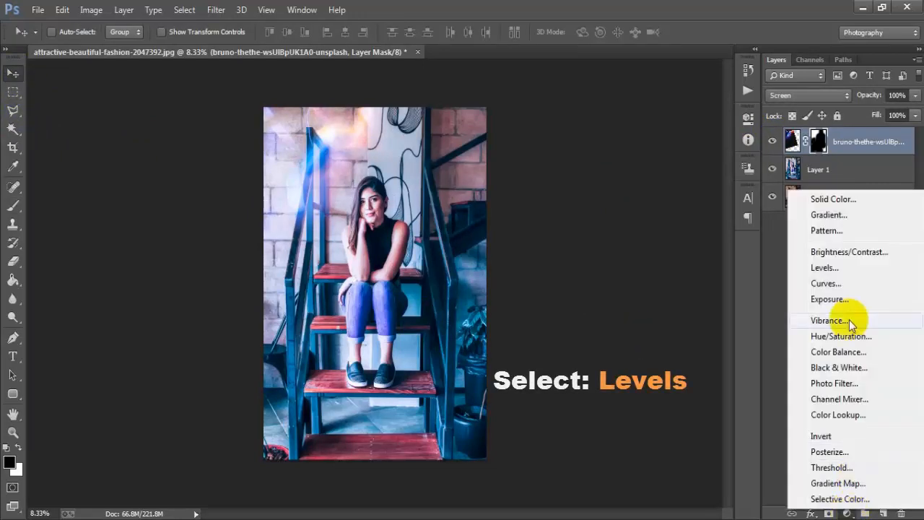
{"action": "left_click", "coordinate": [872, 270]}
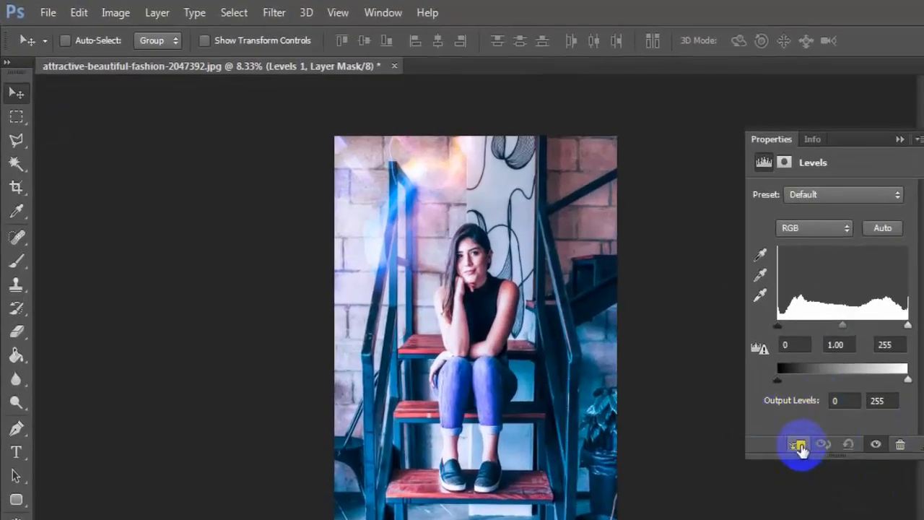
{"action": "left_click", "coordinate": [800, 448]}
{"action": "left_click_drag", "start_coordinate": [779, 326], "coordinate": [787, 331]}
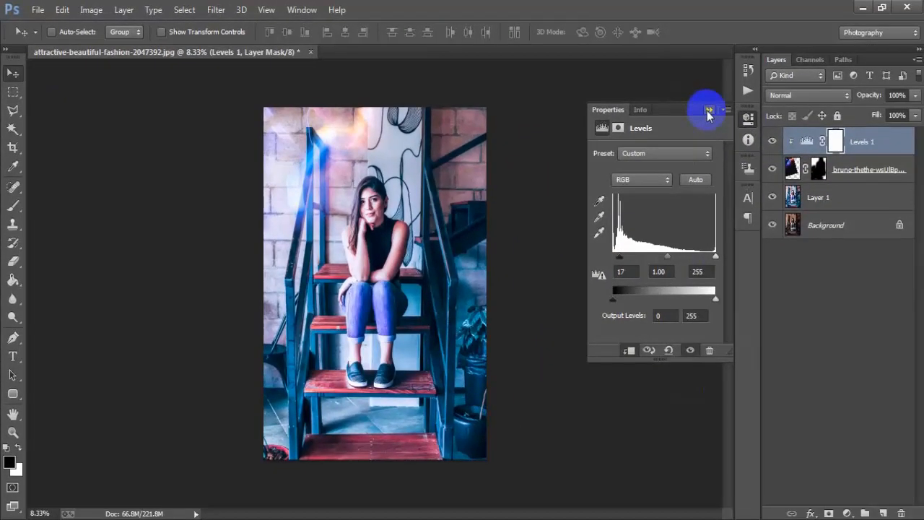
{"action": "left_click", "coordinate": [709, 110]}
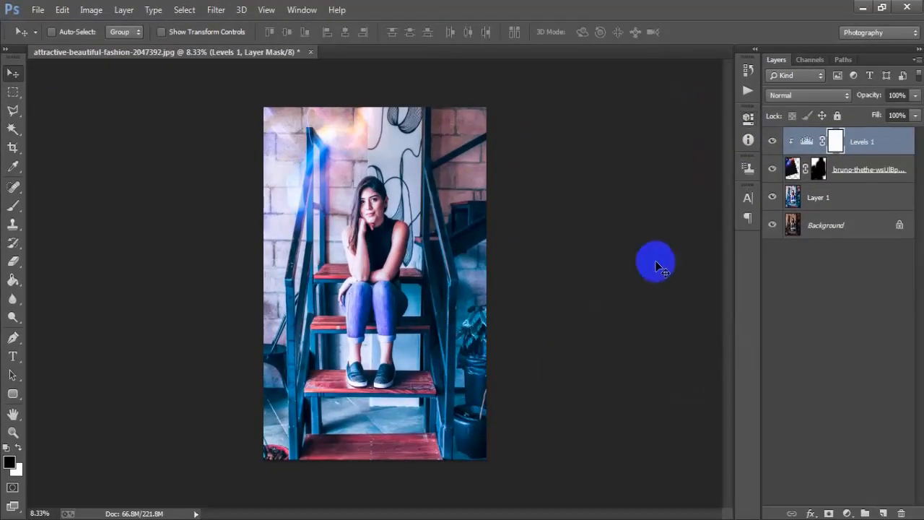
Add a clipped Hue/Saturation adjustment with Hue -29 and Saturation -11, and compare the photo with it hidden and shown.
{"action": "left_click", "coordinate": [847, 513]}
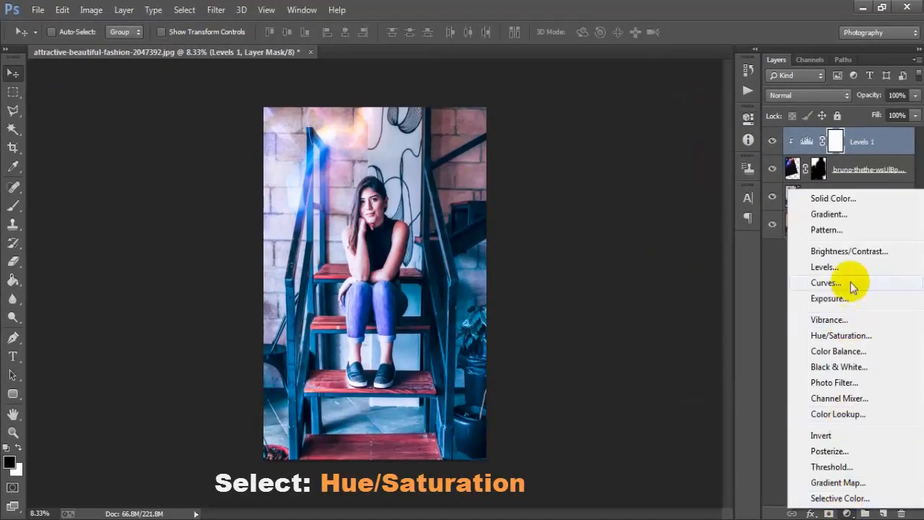
{"action": "left_click", "coordinate": [887, 335]}
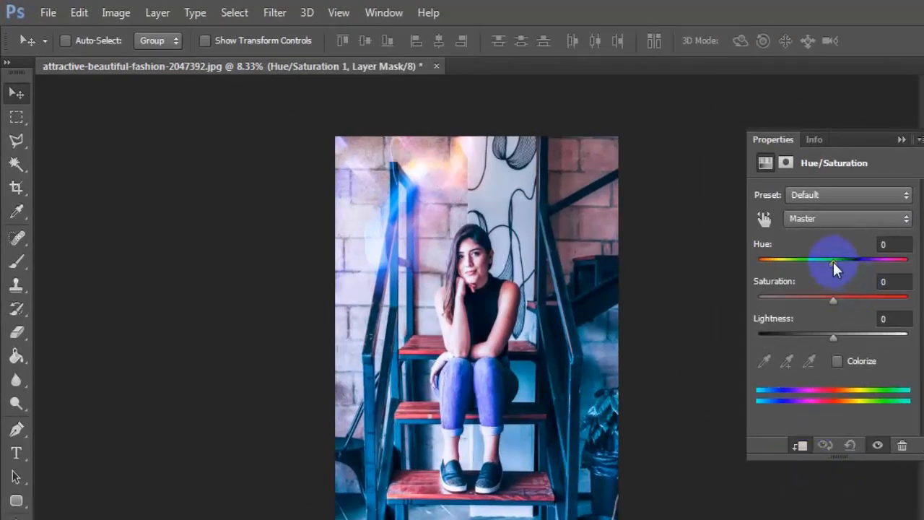
{"action": "left_click_drag", "start_coordinate": [832, 261], "coordinate": [812, 261]}
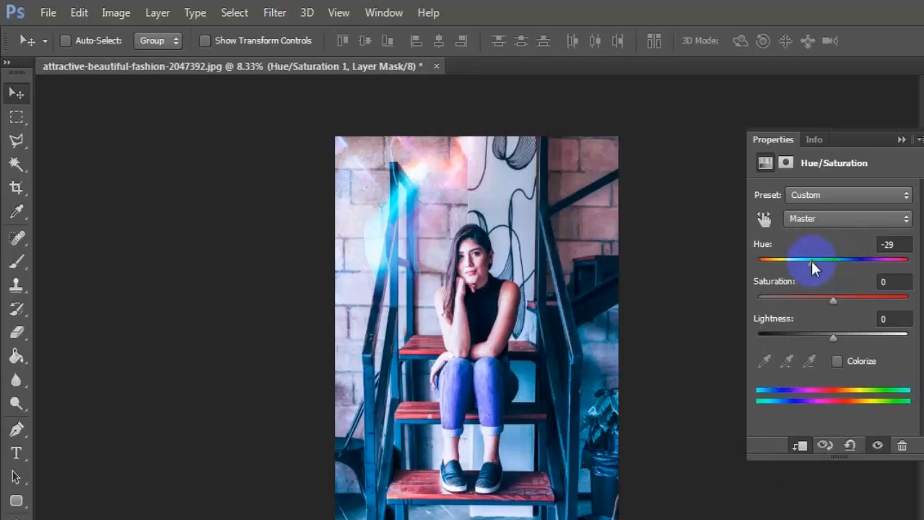
{"action": "left_click_drag", "start_coordinate": [839, 304], "coordinate": [825, 299]}
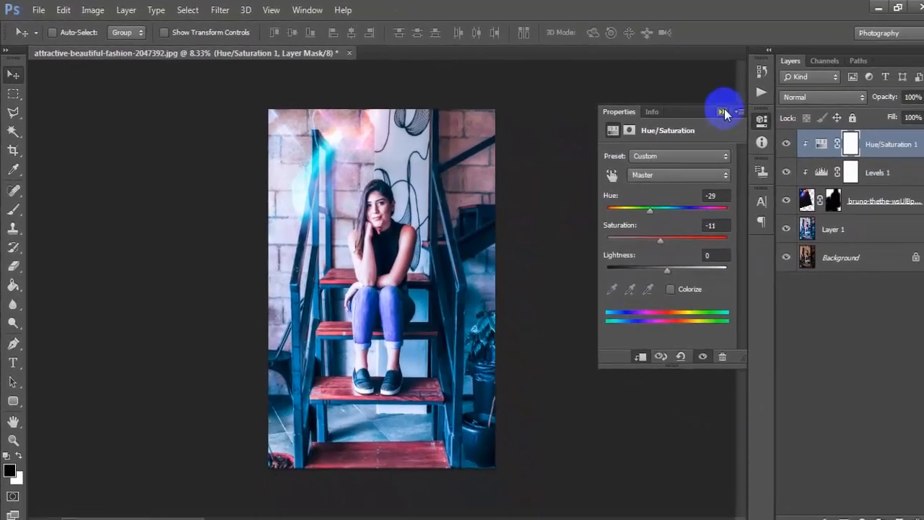
{"action": "left_click", "coordinate": [723, 111]}
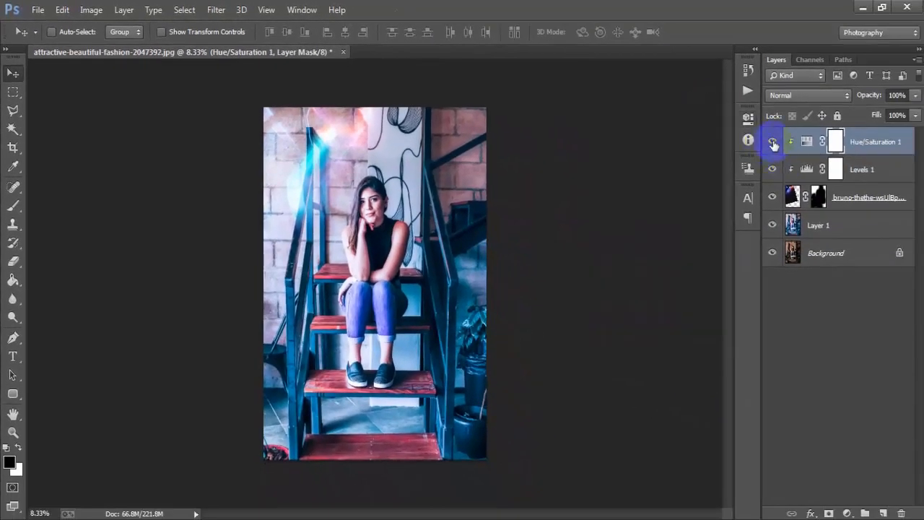
{"action": "left_click", "coordinate": [773, 144]}
{"action": "left_click", "coordinate": [773, 143]}
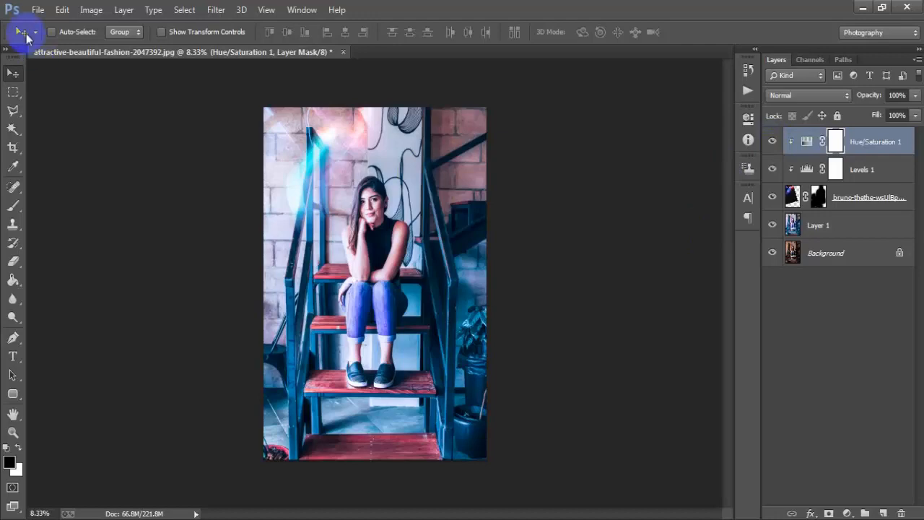
Place the image bruno-thethe-yPmLxMPbcnE-unsplash as a linked file in the portrait document.
{"action": "left_click", "coordinate": [36, 10]}
{"action": "left_click", "coordinate": [104, 227]}
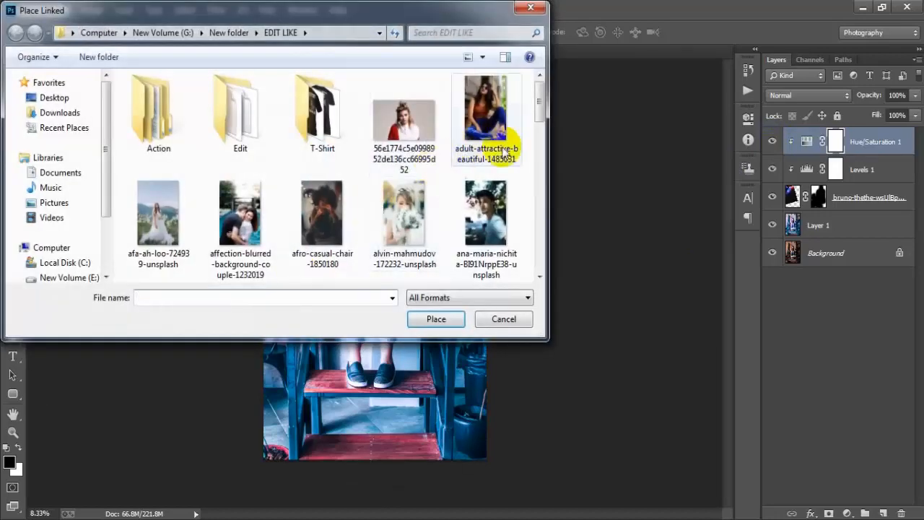
{"action": "left_click_drag", "start_coordinate": [542, 104], "coordinate": [542, 163]}
{"action": "left_click", "coordinate": [404, 159]}
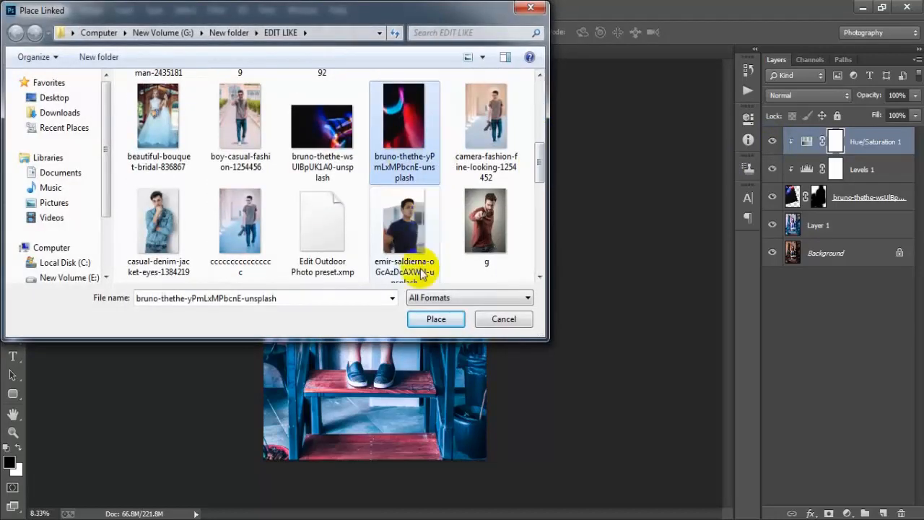
{"action": "left_click", "coordinate": [435, 319]}
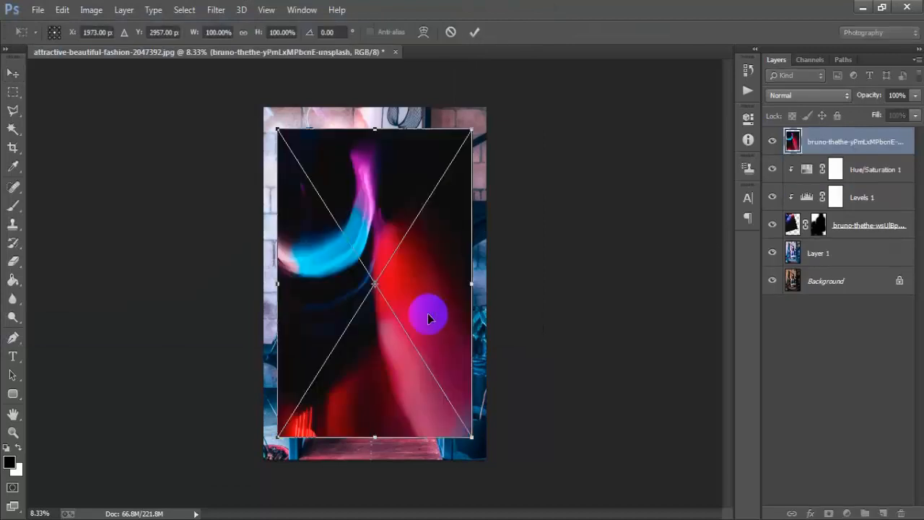
Scale the placed light image to 93.92% and position it over the lower-right part of the photo.
{"action": "left_click_drag", "start_coordinate": [479, 446], "coordinate": [506, 498]}
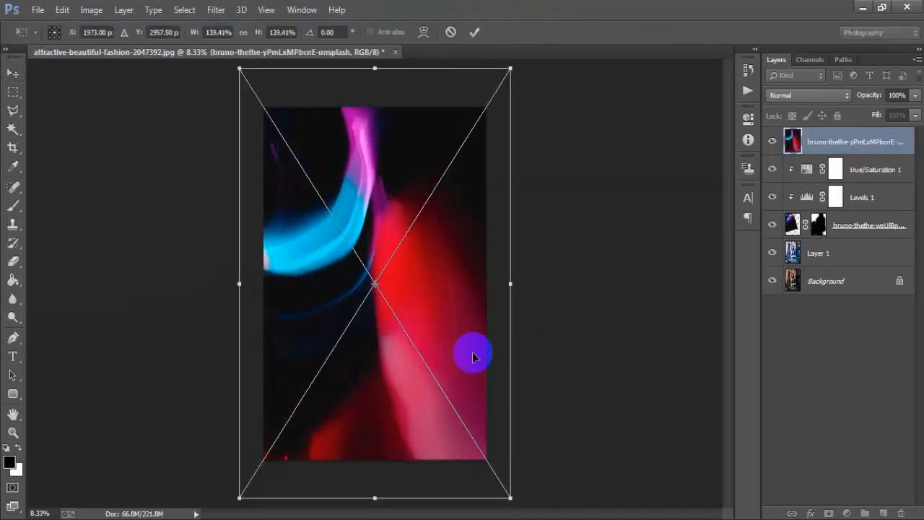
{"action": "left_click_drag", "start_coordinate": [472, 354], "coordinate": [565, 466]}
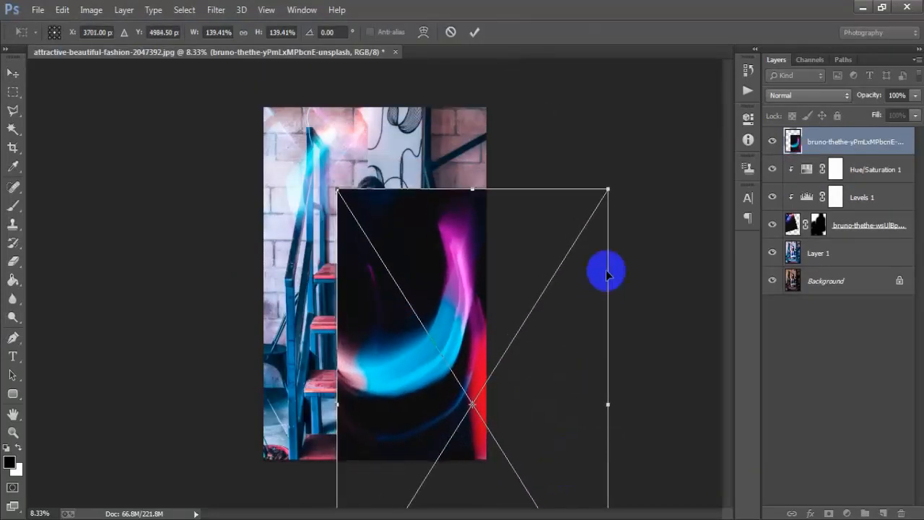
{"action": "left_click_drag", "start_coordinate": [608, 190], "coordinate": [547, 251]}
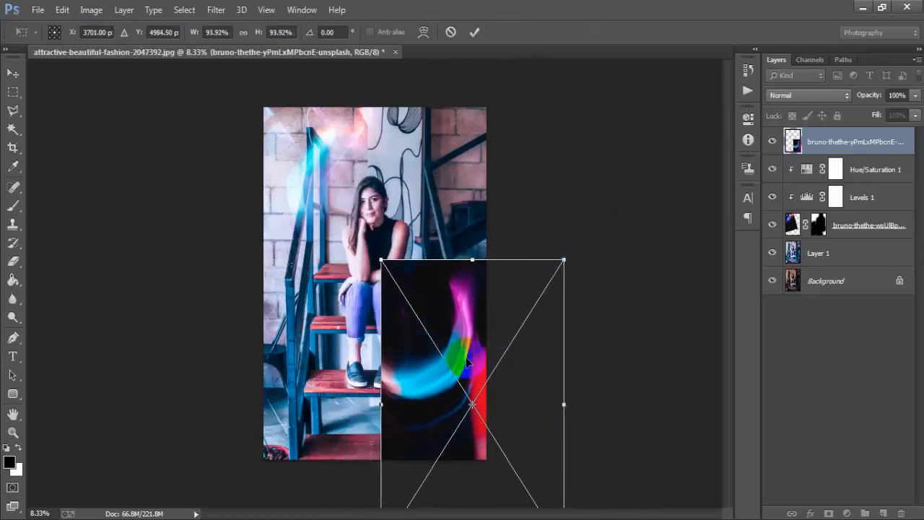
{"action": "left_click_drag", "start_coordinate": [443, 360], "coordinate": [423, 344]}
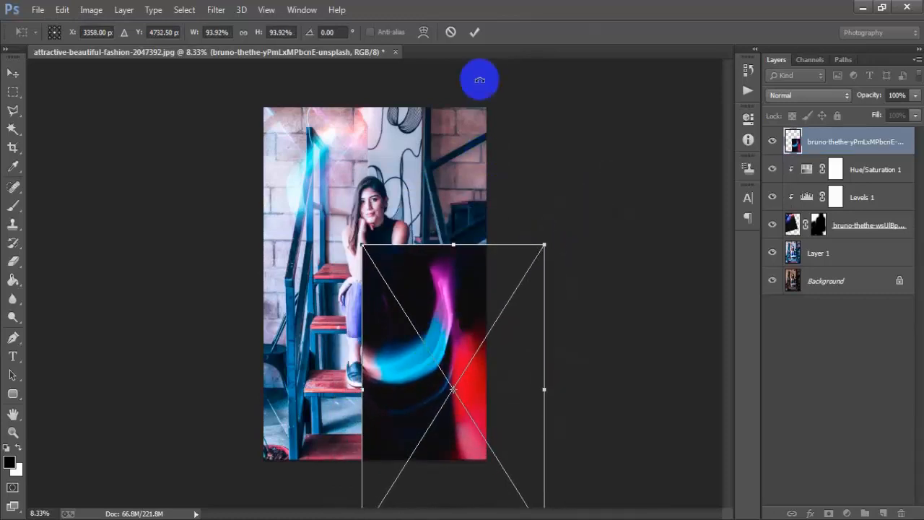
{"action": "left_click", "coordinate": [474, 31]}
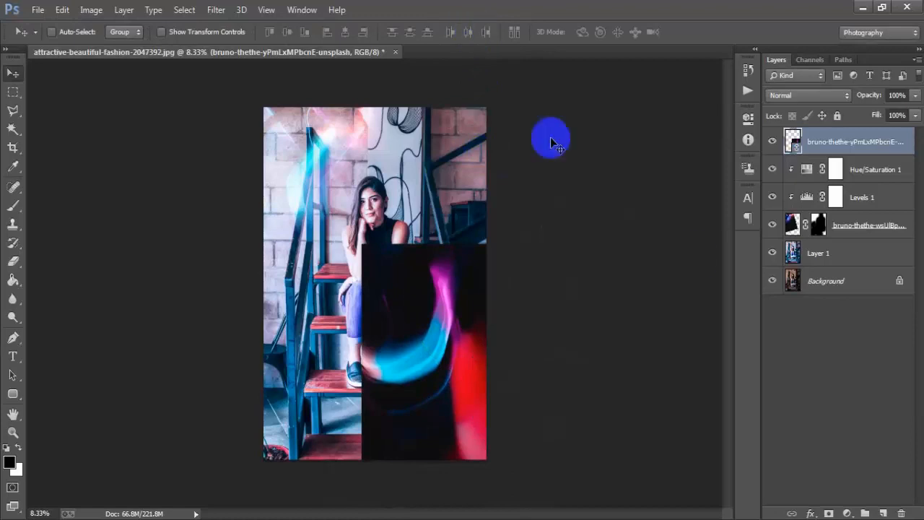
Rasterize the new light image layer, set its blend mode to Screen, and move it up about 323 px.
{"action": "right_click", "coordinate": [846, 141]}
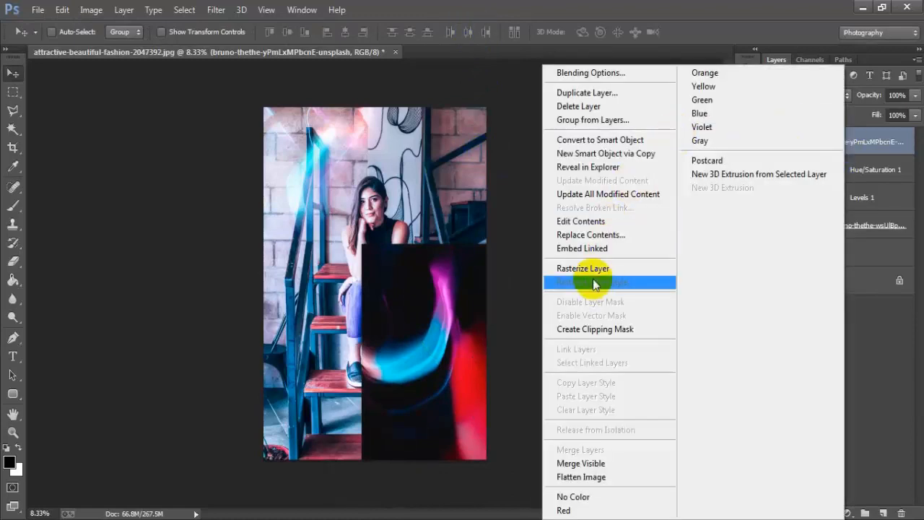
{"action": "left_click", "coordinate": [587, 268]}
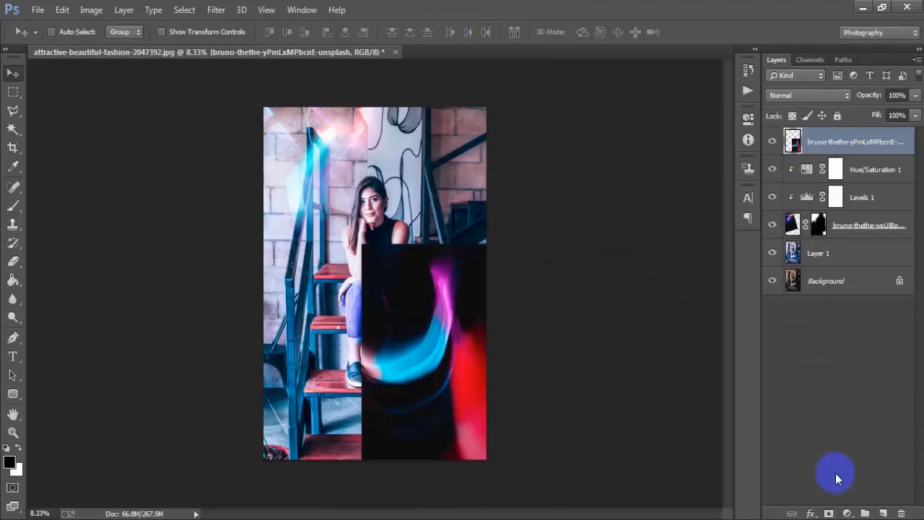
{"action": "left_click", "coordinate": [798, 96]}
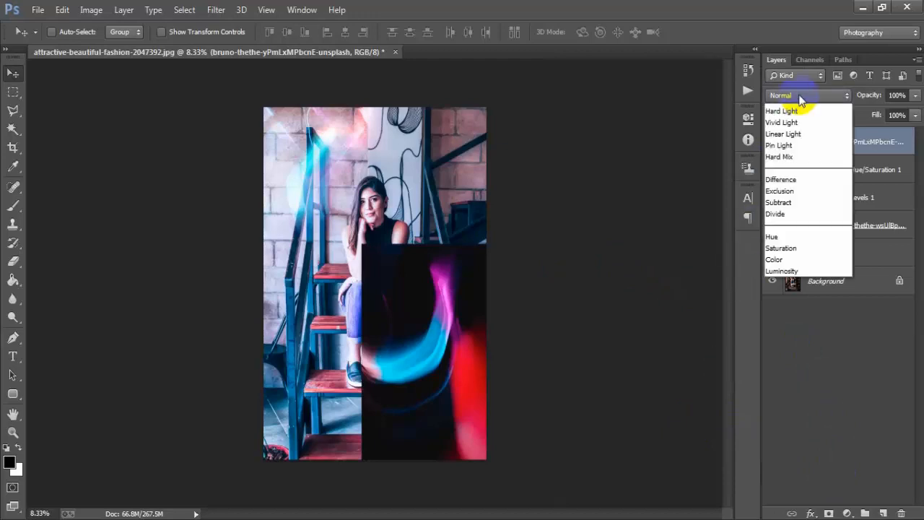
{"action": "left_click", "coordinate": [811, 224]}
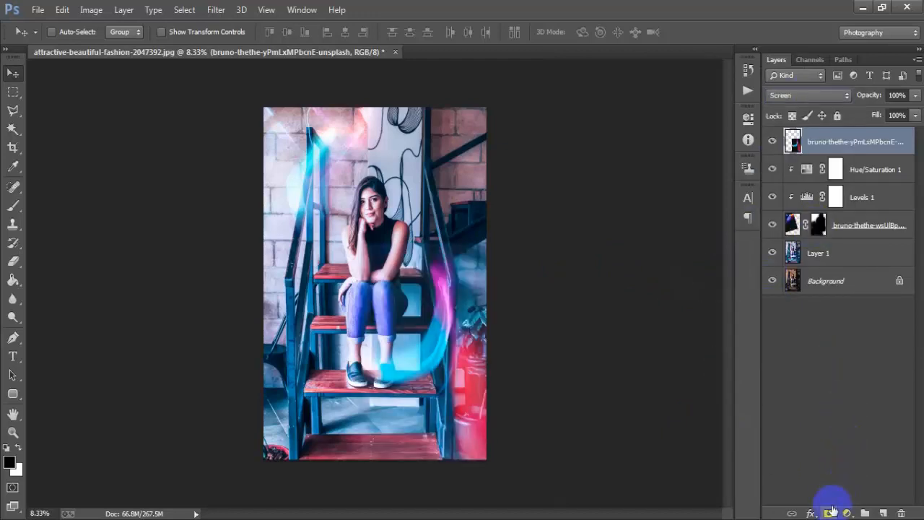
{"action": "mouse_move", "coordinate": [523, 392]}
{"action": "left_mouse_down"}
{"action": "mouse_move", "coordinate": [444, 354]}
{"action": "mouse_move", "coordinate": [432, 359]}
{"action": "mouse_move", "coordinate": [446, 356]}
{"action": "left_mouse_up"}
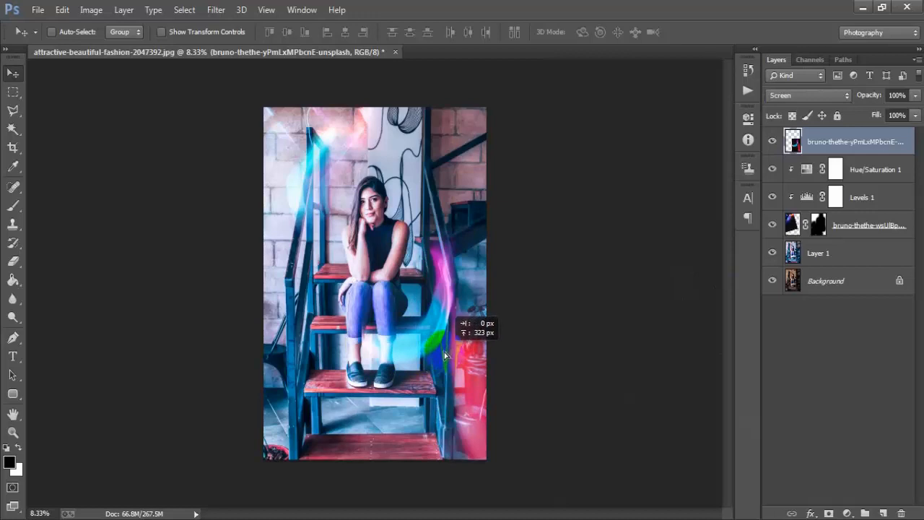
Add a mask to the second light layer, paint black over areas around the woman and stairs, and compare with the layer hidden.
{"action": "left_click", "coordinate": [829, 512]}
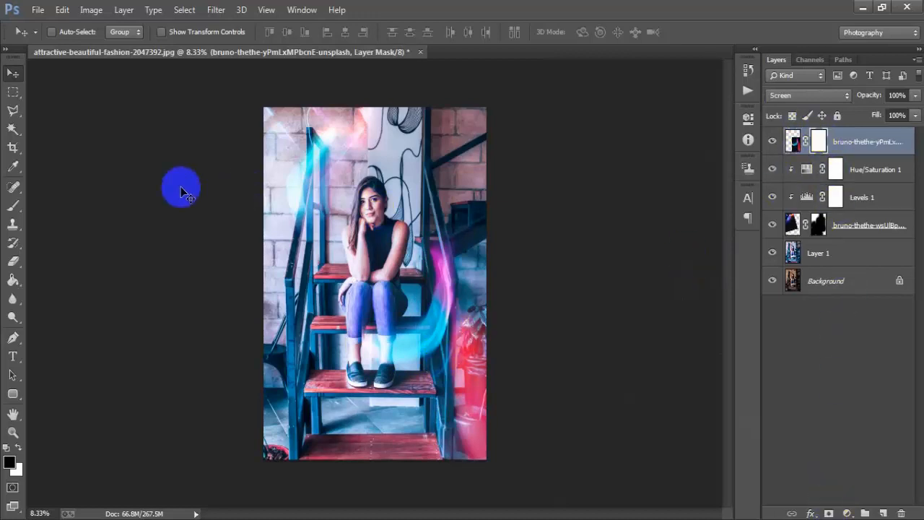
{"action": "left_click", "coordinate": [15, 206]}
{"action": "left_click", "coordinate": [71, 203]}
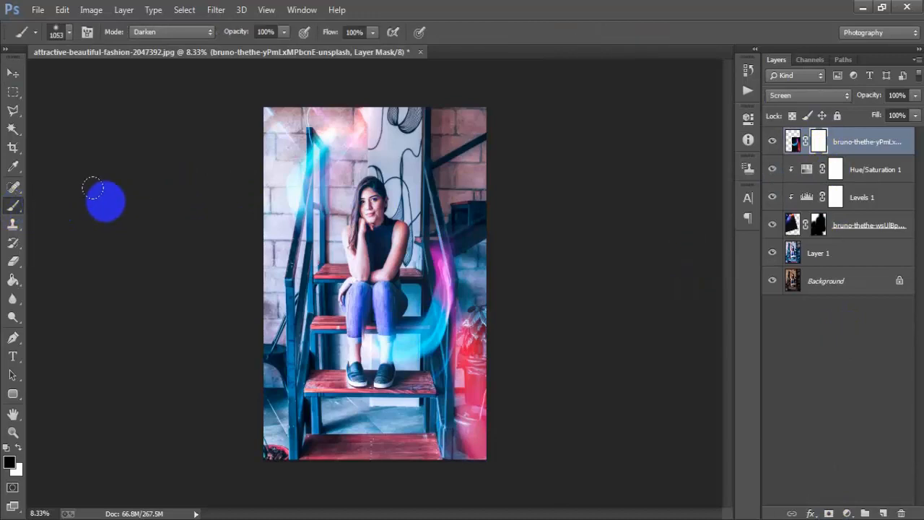
{"action": "left_click_drag", "start_coordinate": [405, 245], "coordinate": [383, 242]}
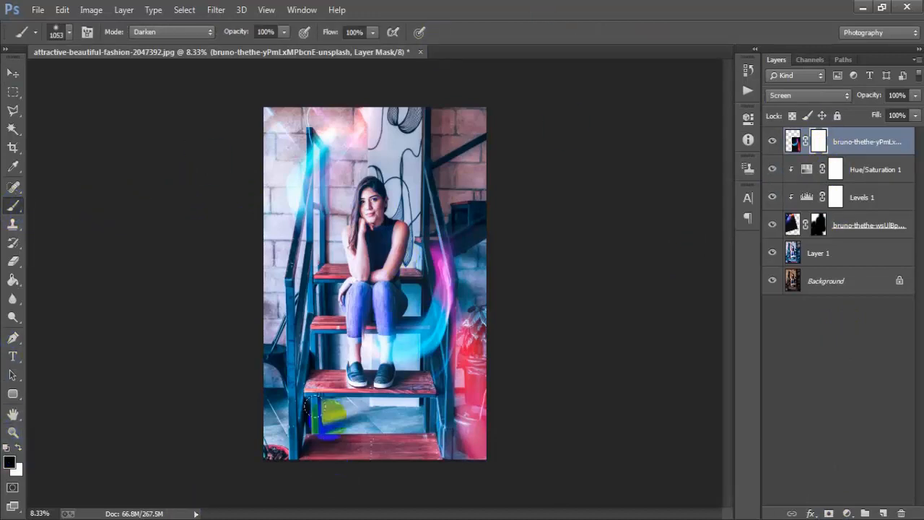
{"action": "mouse_move", "coordinate": [365, 471]}
{"action": "left_mouse_down"}
{"action": "mouse_move", "coordinate": [407, 437]}
{"action": "mouse_move", "coordinate": [419, 394]}
{"action": "mouse_move", "coordinate": [421, 215]}
{"action": "mouse_move", "coordinate": [488, 215]}
{"action": "left_mouse_up"}
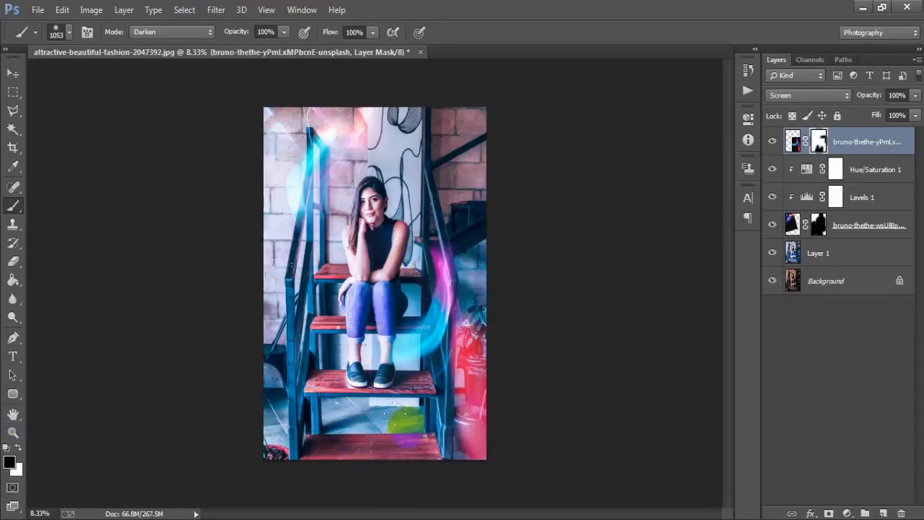
{"action": "mouse_move", "coordinate": [481, 297]}
{"action": "left_mouse_down"}
{"action": "mouse_move", "coordinate": [490, 242]}
{"action": "mouse_move", "coordinate": [476, 273]}
{"action": "mouse_move", "coordinate": [476, 338]}
{"action": "left_mouse_up"}
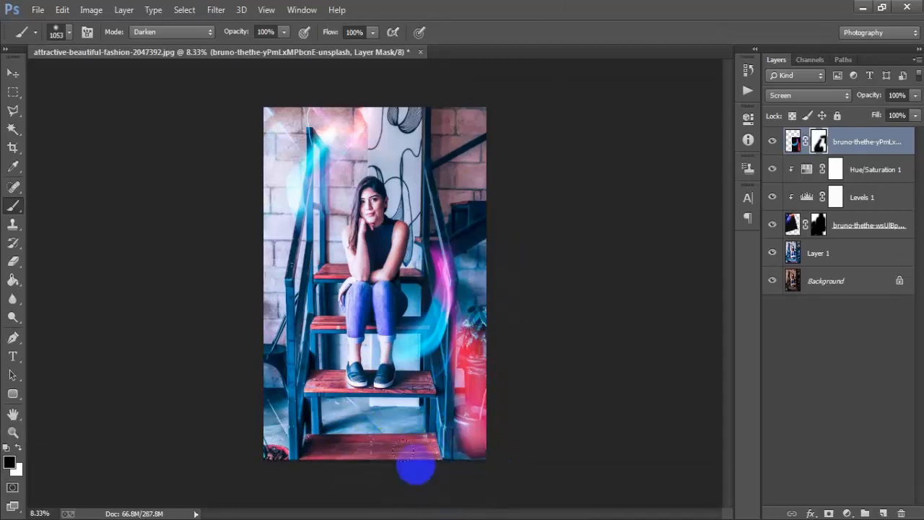
{"action": "mouse_move", "coordinate": [485, 166]}
{"action": "left_mouse_down"}
{"action": "mouse_move", "coordinate": [461, 132]}
{"action": "mouse_move", "coordinate": [486, 153]}
{"action": "left_mouse_up"}
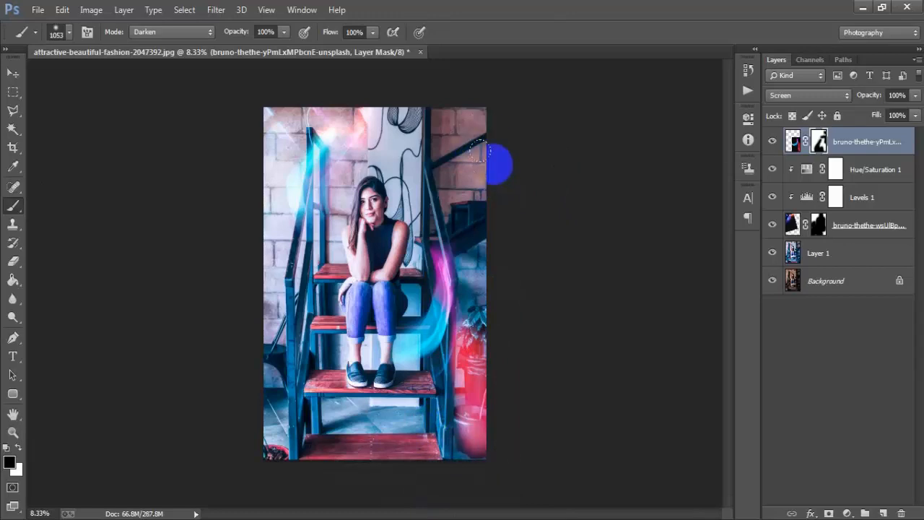
{"action": "mouse_move", "coordinate": [489, 194]}
{"action": "left_mouse_down"}
{"action": "mouse_move", "coordinate": [450, 128]}
{"action": "mouse_move", "coordinate": [459, 183]}
{"action": "mouse_move", "coordinate": [458, 116]}
{"action": "mouse_move", "coordinate": [473, 176]}
{"action": "mouse_move", "coordinate": [395, 208]}
{"action": "mouse_move", "coordinate": [377, 196]}
{"action": "mouse_move", "coordinate": [380, 260]}
{"action": "left_mouse_up"}
{"action": "left_click", "coordinate": [771, 141]}
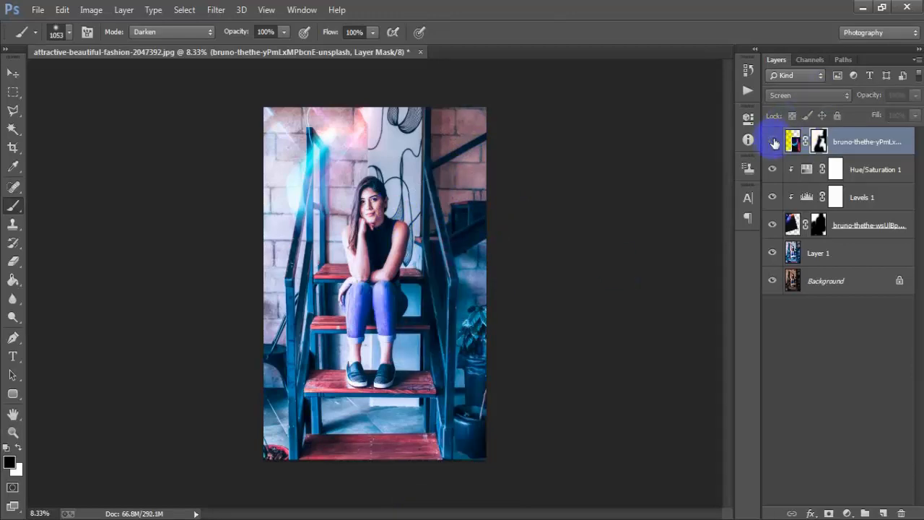
{"action": "left_click", "coordinate": [771, 142]}
{"action": "left_click", "coordinate": [772, 142]}
{"action": "left_click", "coordinate": [772, 141]}
Shift the second light layer slightly left along the stair railing and touch up its mask with the black Brush near the woman's feet.
{"action": "left_click", "coordinate": [13, 73]}
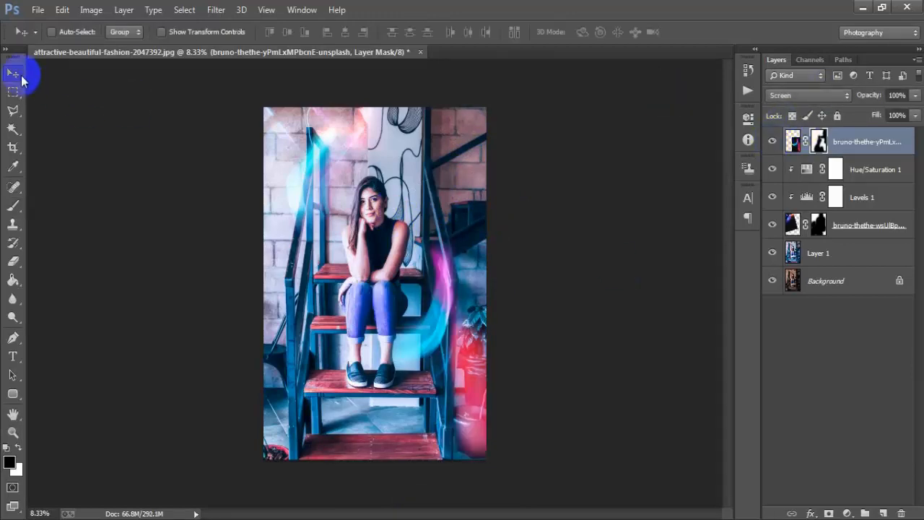
{"action": "left_click_drag", "start_coordinate": [429, 289], "coordinate": [438, 291]}
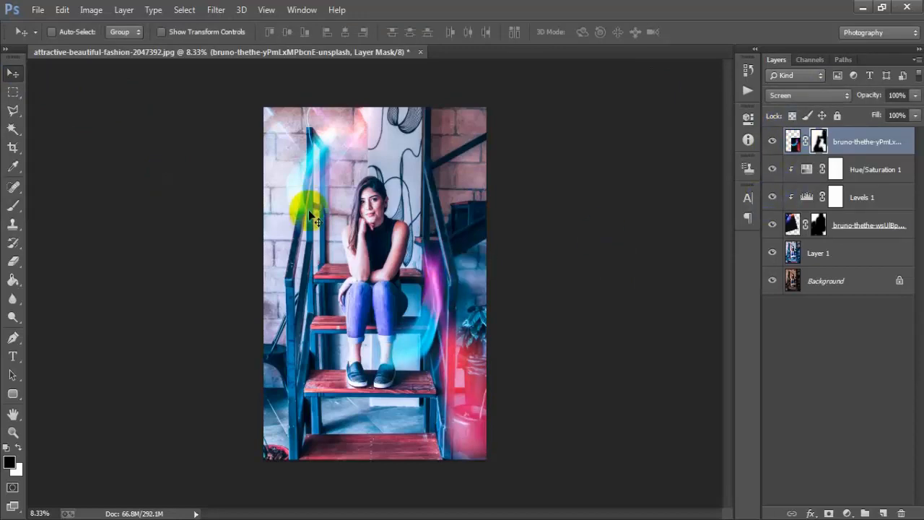
{"action": "left_click", "coordinate": [14, 207]}
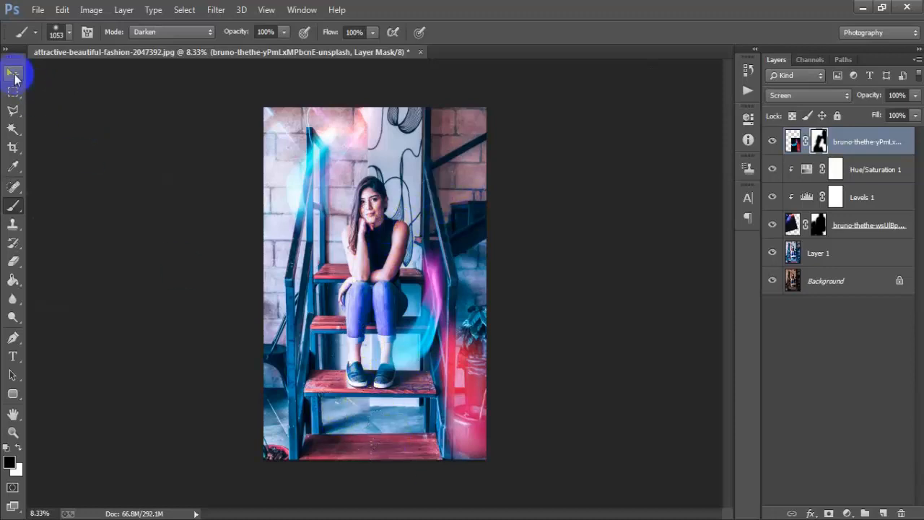
{"action": "left_click", "coordinate": [13, 74]}
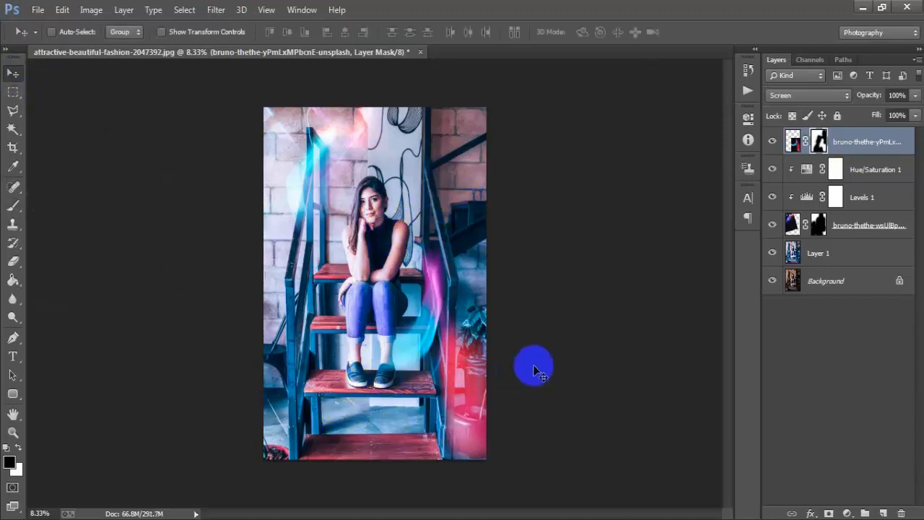
Add a Levels adjustment clipped to the second light layer and set its black input level to 16.
{"action": "left_click", "coordinate": [848, 513]}
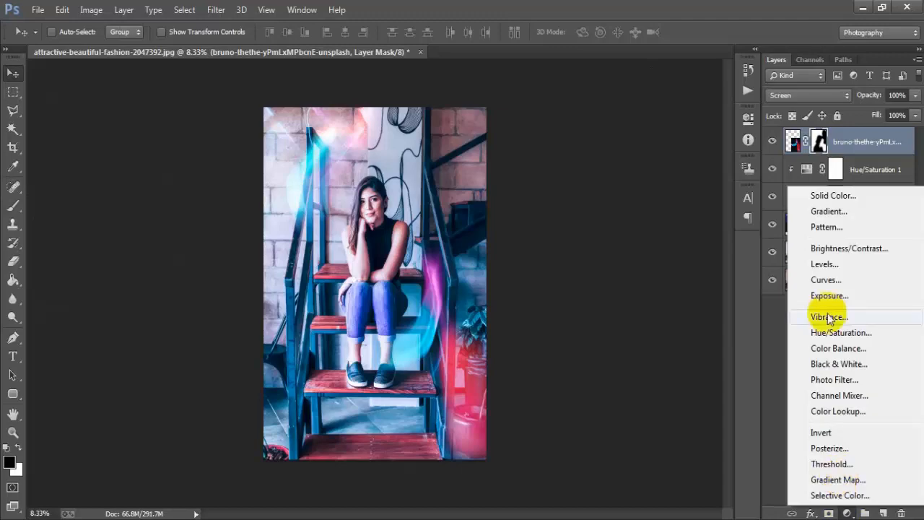
{"action": "left_click", "coordinate": [856, 267]}
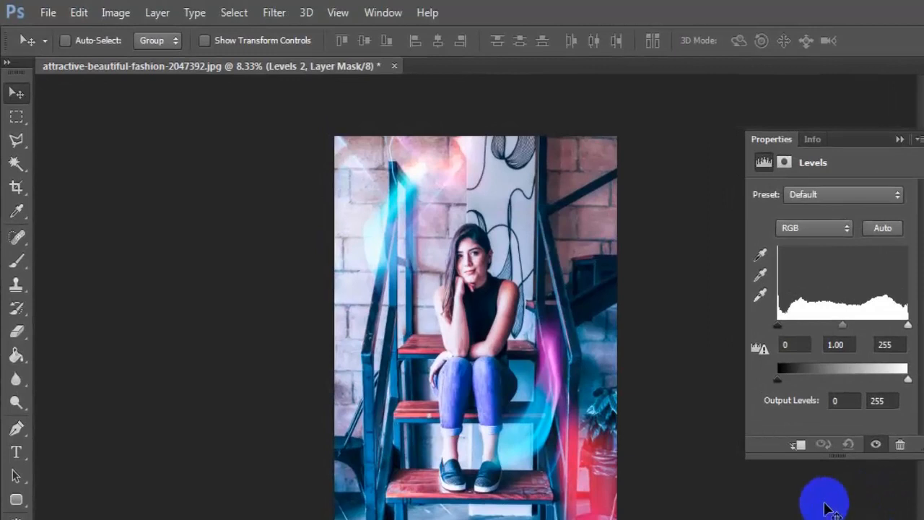
{"action": "left_click", "coordinate": [800, 446]}
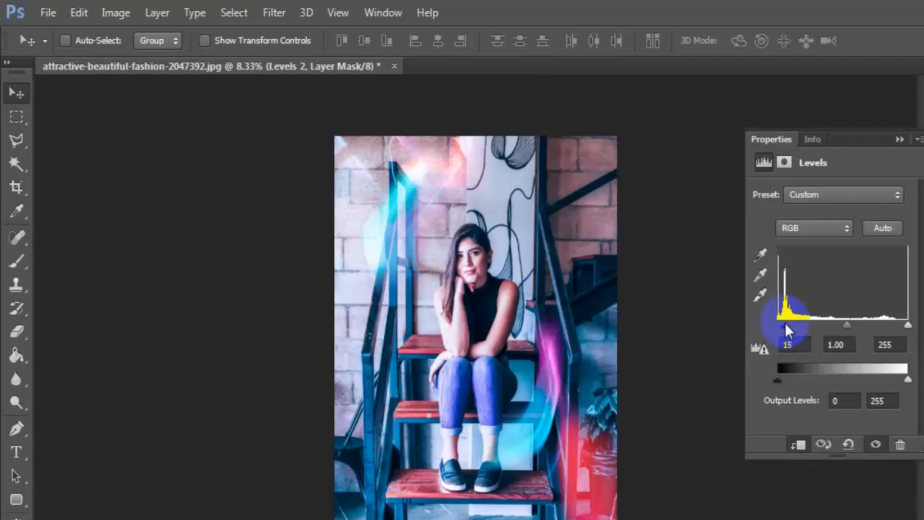
{"action": "left_click", "coordinate": [791, 344]}
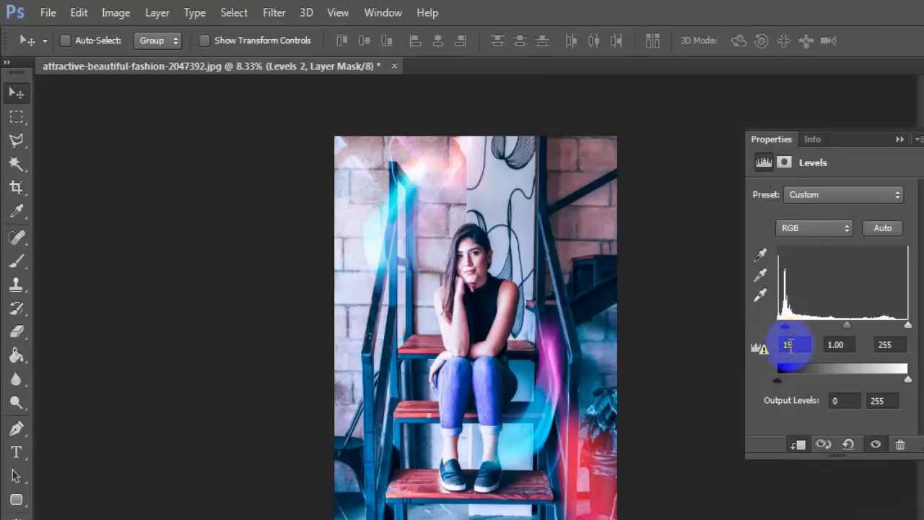
{"action": "type", "text": "16"}
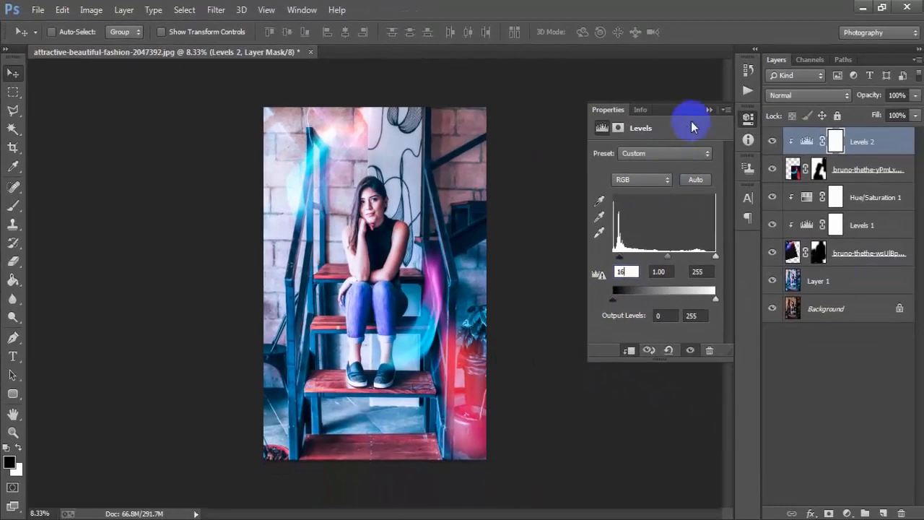
{"action": "left_click", "coordinate": [709, 112]}
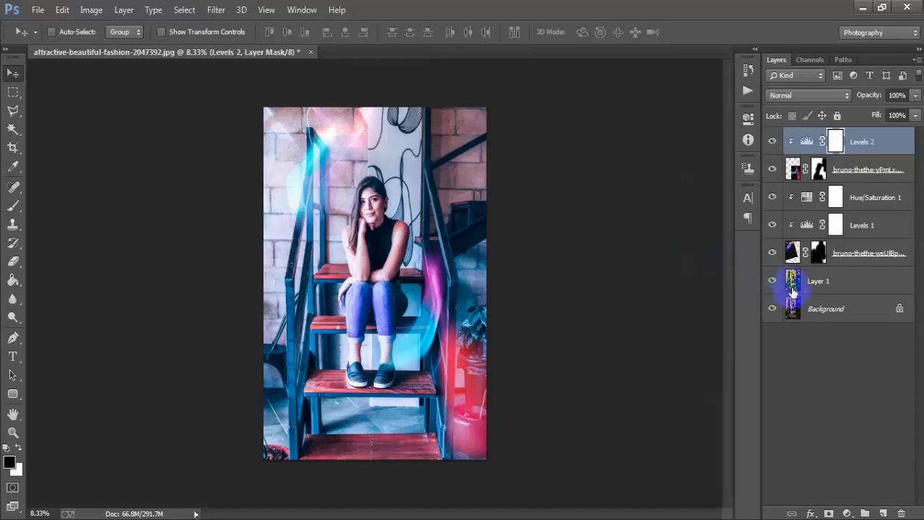
Add a Hue/Saturation adjustment clipped to the second light layer, with Hue -115 and Saturation -19.
{"action": "left_click", "coordinate": [847, 513]}
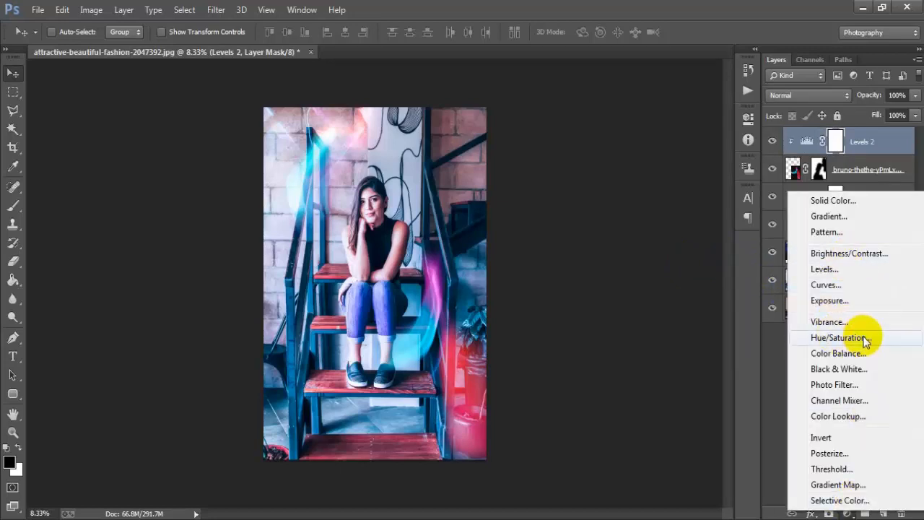
{"action": "left_click", "coordinate": [866, 340]}
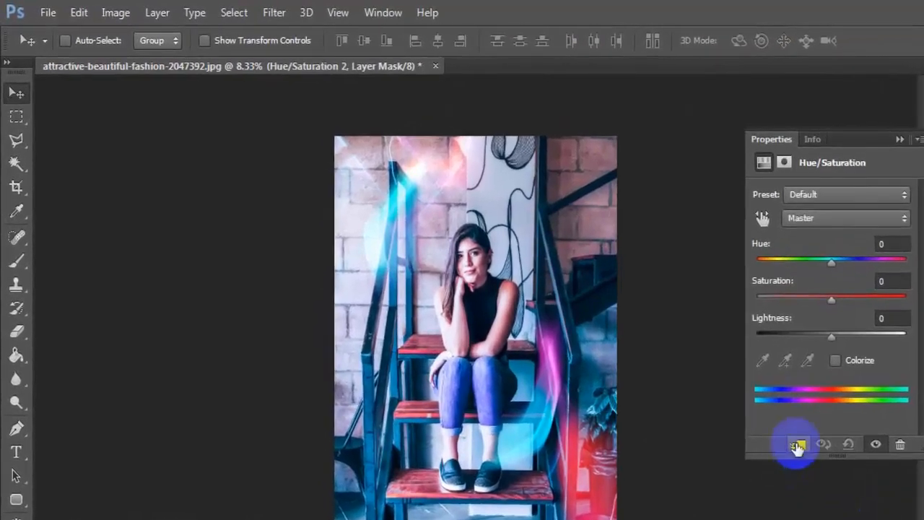
{"action": "left_click", "coordinate": [798, 445]}
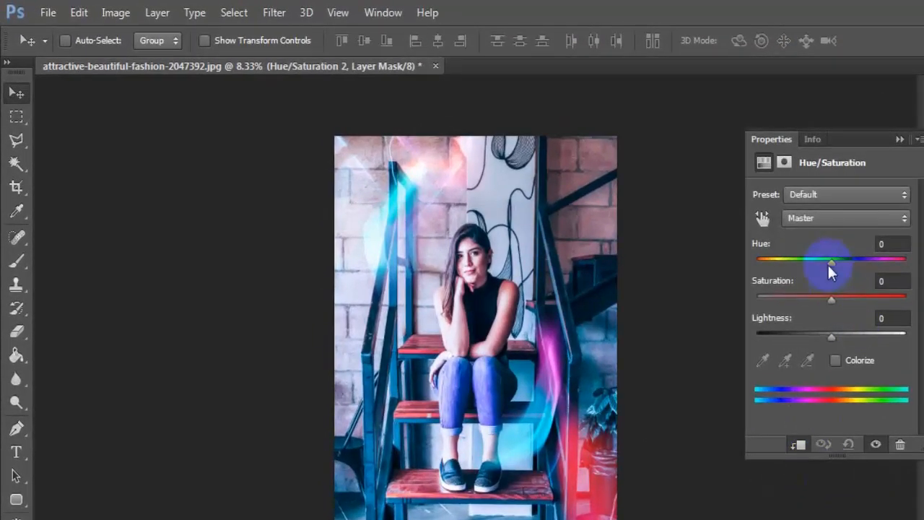
{"action": "left_click_drag", "start_coordinate": [832, 264], "coordinate": [765, 265]}
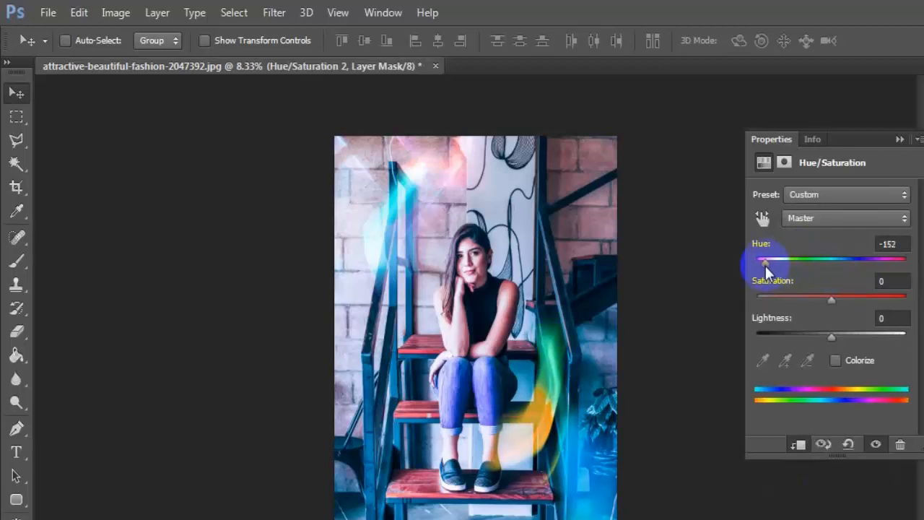
{"action": "left_click_drag", "start_coordinate": [834, 301], "coordinate": [817, 310]}
{"action": "double_click", "coordinate": [885, 281]}
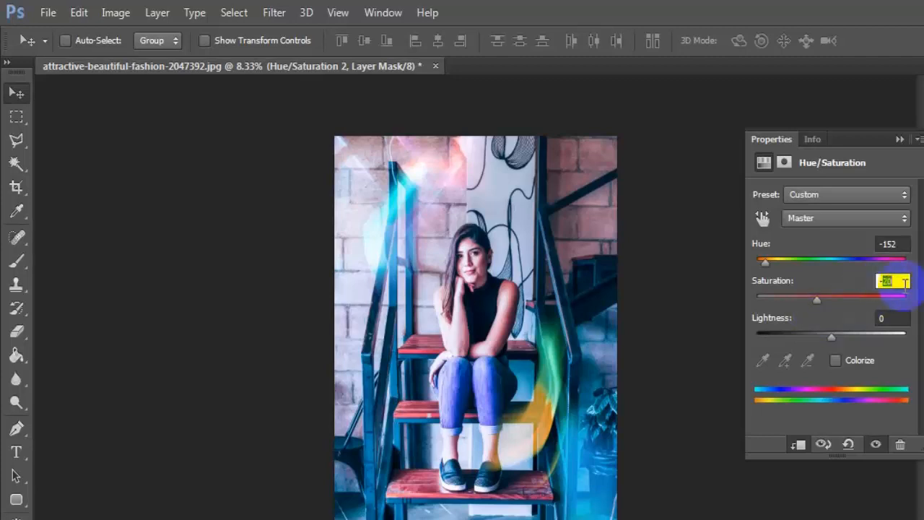
{"action": "type", "text": "-19"}
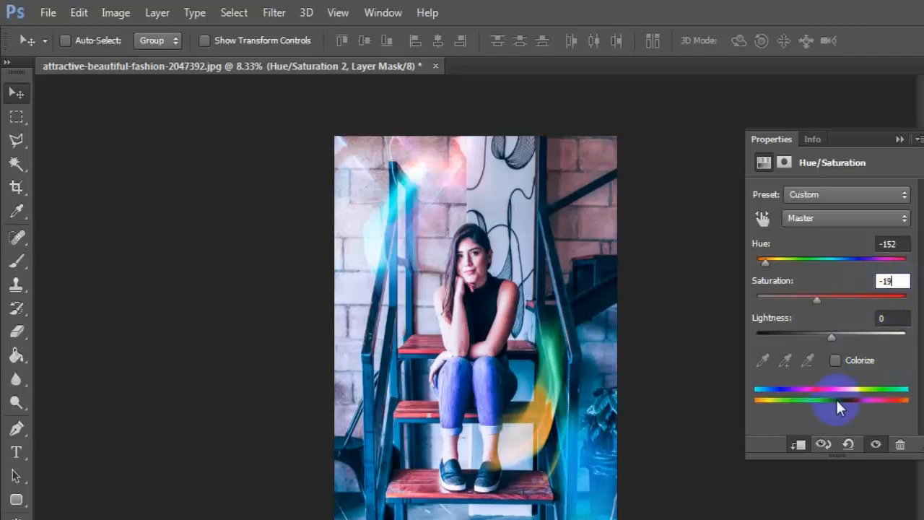
{"action": "left_click_drag", "start_coordinate": [766, 268], "coordinate": [779, 275]}
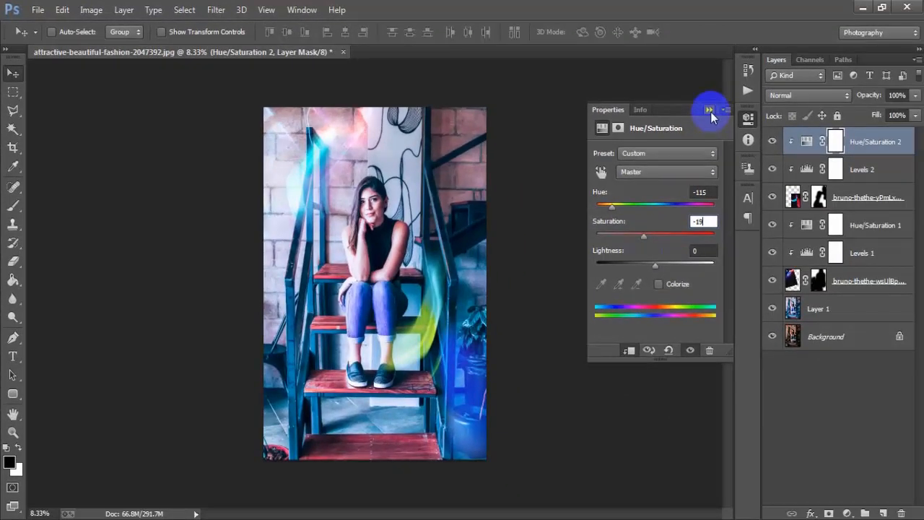
{"action": "left_click", "coordinate": [710, 110]}
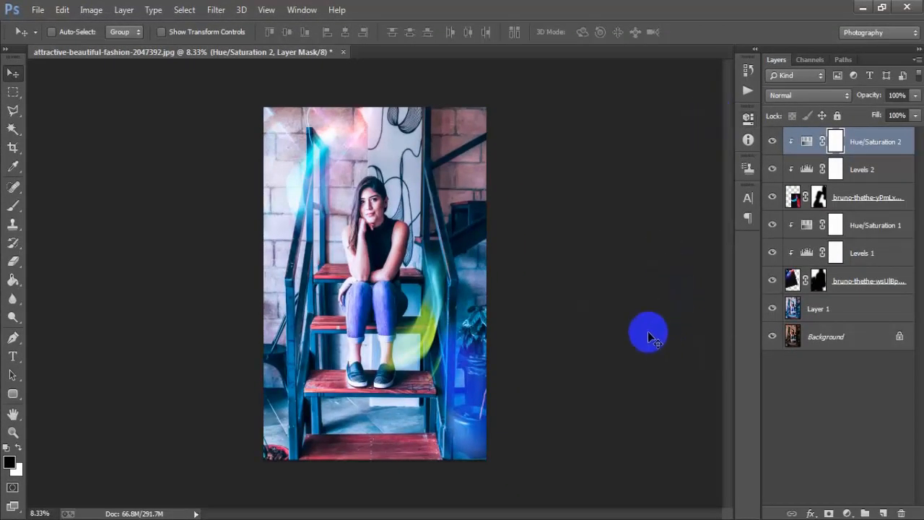
Compare the finished edit with the original photo by repeatedly showing only the Background layer and restoring all layers.
{"action": "key", "text": "ctrl+plus"}
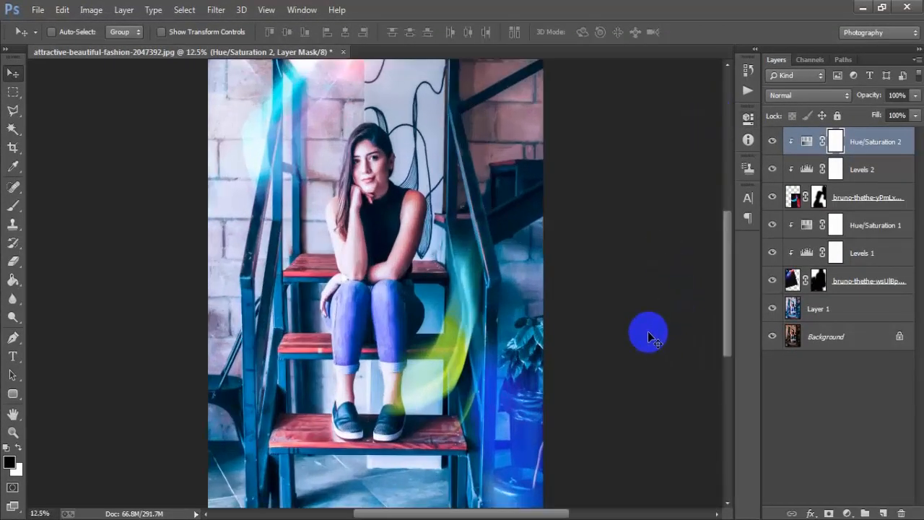
{"action": "left_click", "coordinate": [774, 338], "text": "alt"}
{"action": "left_click", "coordinate": [773, 339], "text": "alt"}
{"action": "left_click", "coordinate": [774, 338], "text": "alt"}
{"action": "left_click", "coordinate": [774, 338], "text": "alt"}
{"action": "left_click", "coordinate": [773, 338], "text": "alt"}
{"action": "left_click", "coordinate": [774, 339], "text": "alt"}
{"action": "key", "text": "ctrl+minus"}
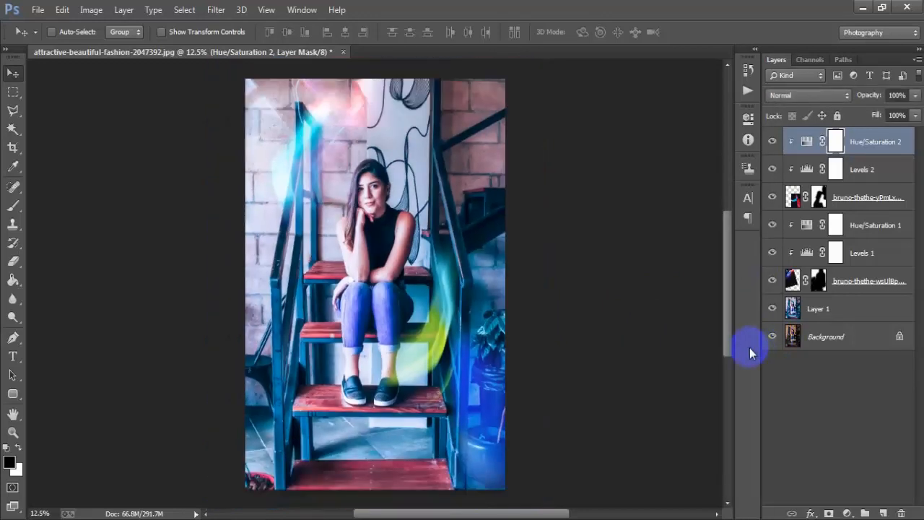
{"action": "left_click", "coordinate": [773, 339], "text": "alt"}
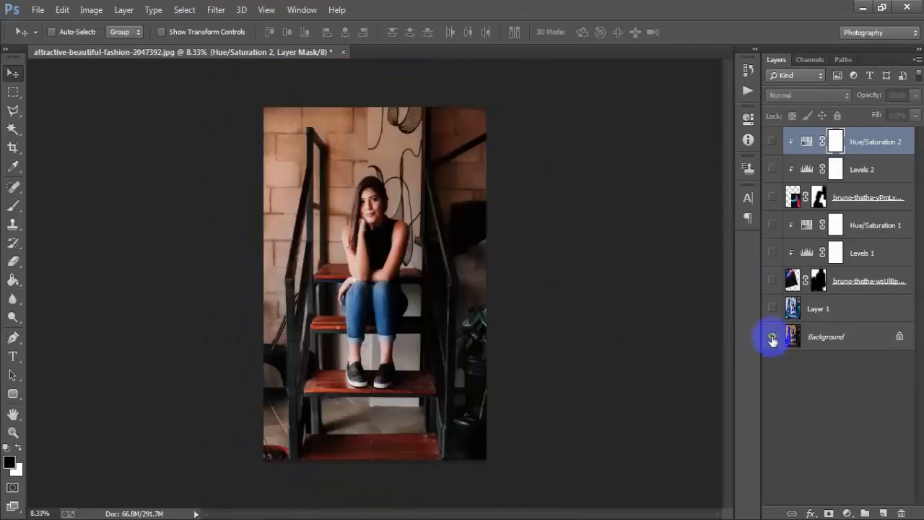
{"action": "left_click", "coordinate": [773, 339], "text": "alt"}
{"action": "left_click", "coordinate": [773, 339], "text": "alt"}
{"action": "left_click", "coordinate": [773, 338], "text": "alt"}
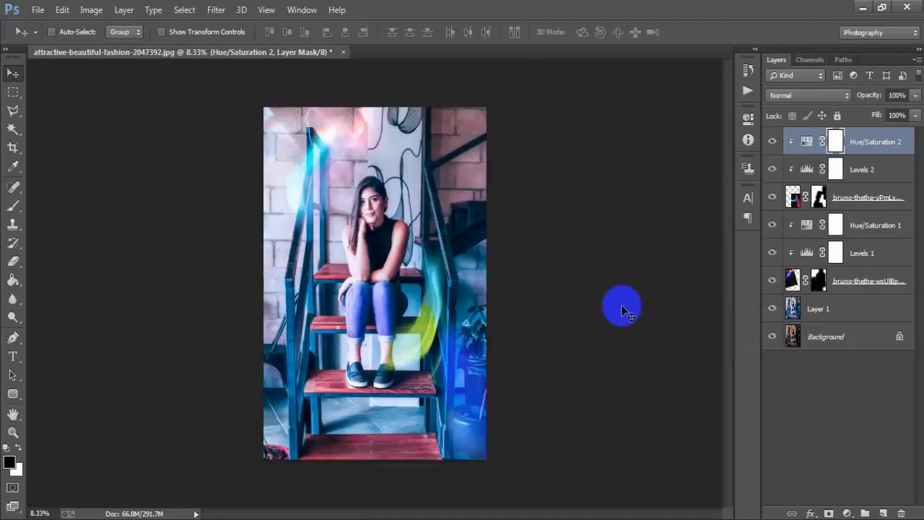